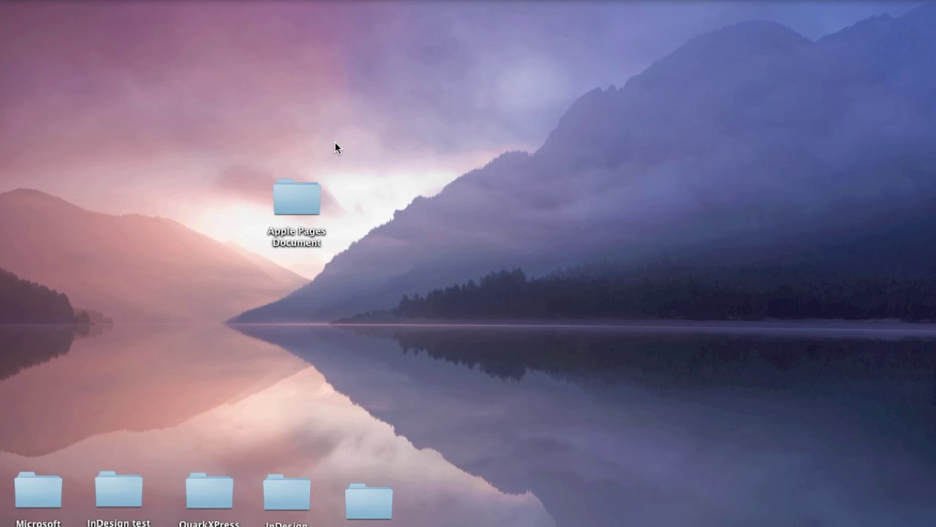
# Show the Apple Pages Document folder's files as icons and open Pages2008_TestJob_T02.pages in Preview
pyautogui.doubleClick(297, 201)
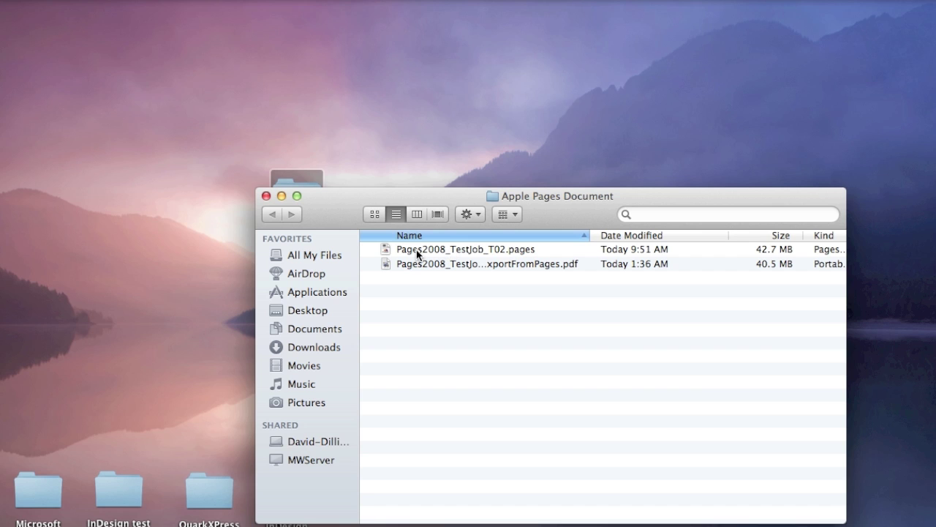
pyautogui.click(374, 214)
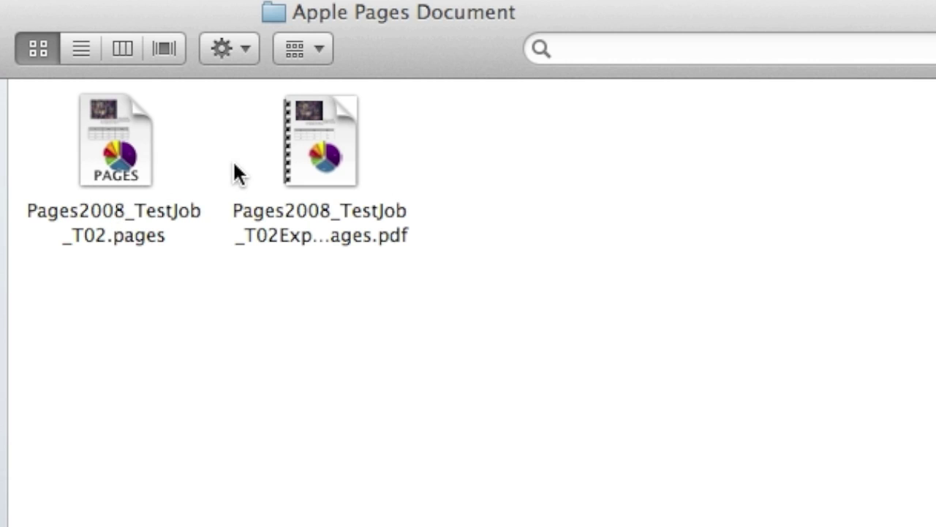
pyautogui.moveTo(340, 155)
pyautogui.doubleClick(114, 157)
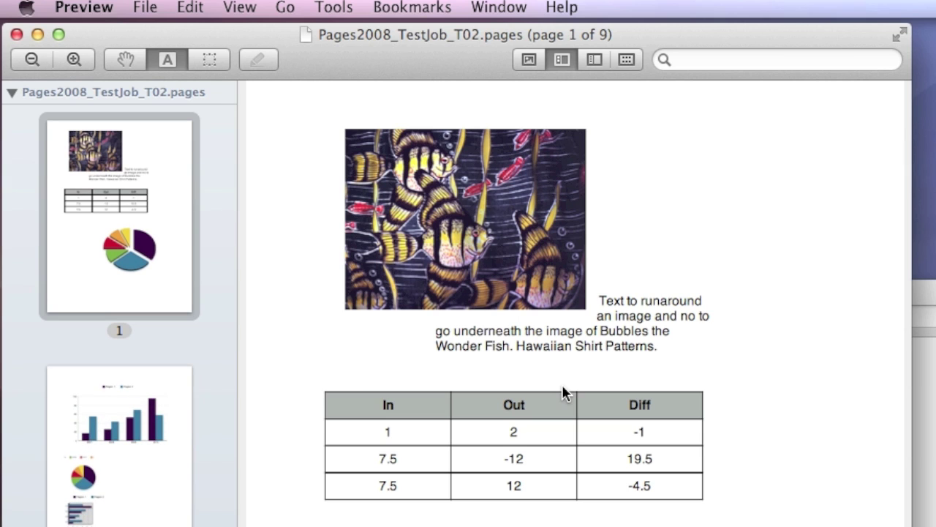
pyautogui.scroll(-4, 564, 393)
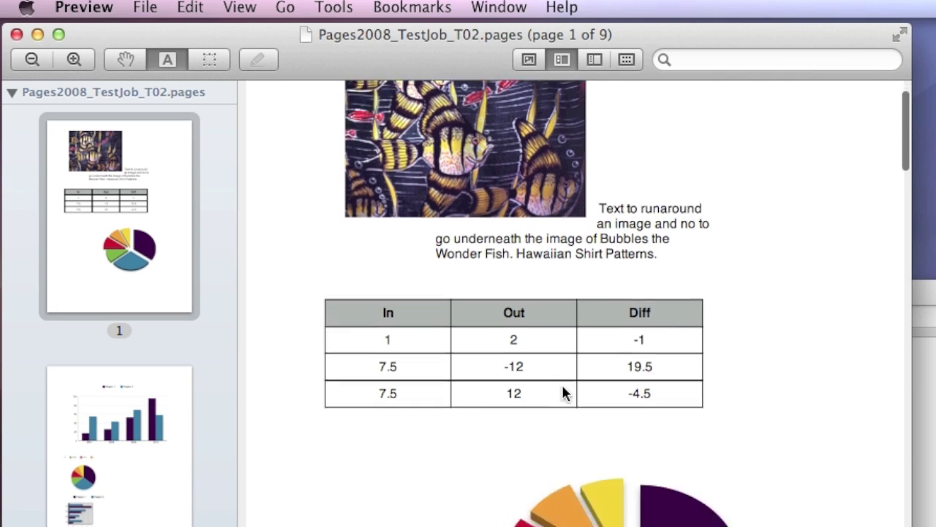
pyautogui.scroll(4, 563, 393)
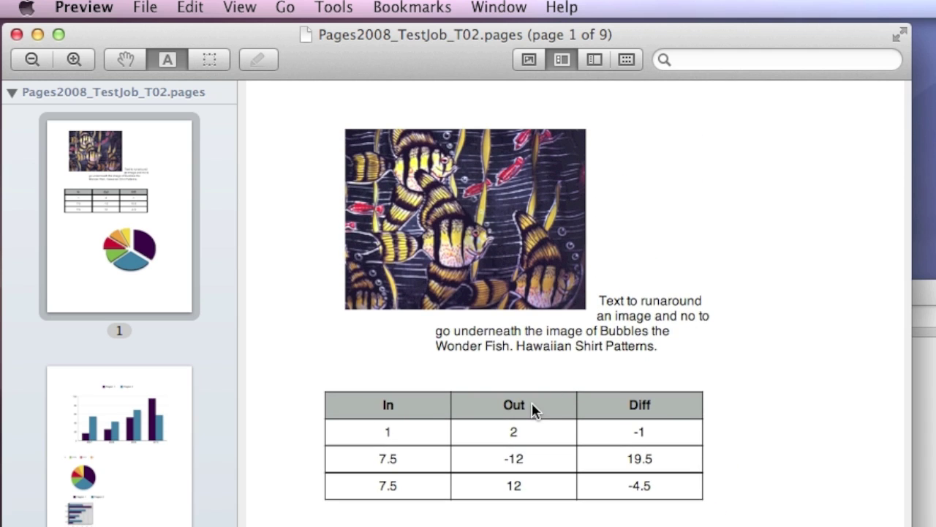
pyautogui.scroll(-5, 532, 402)
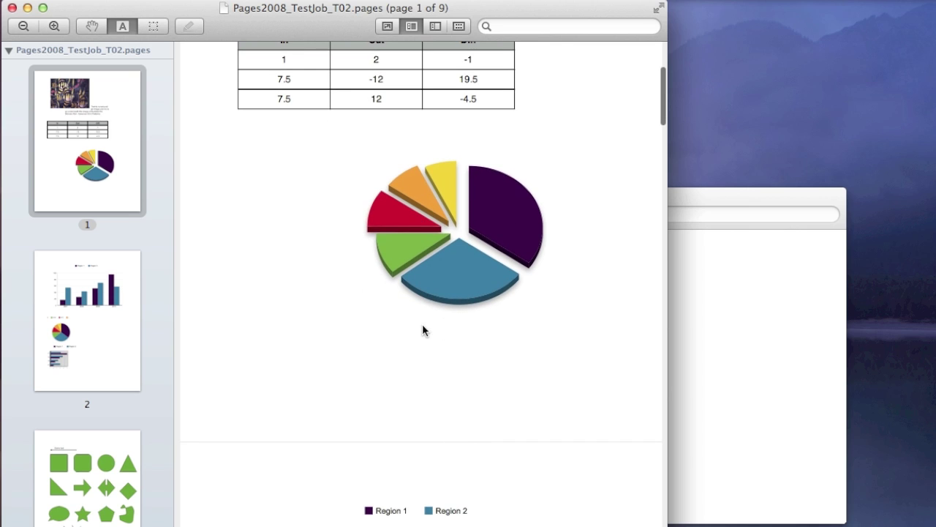
pyautogui.scroll(-10, 422, 326)
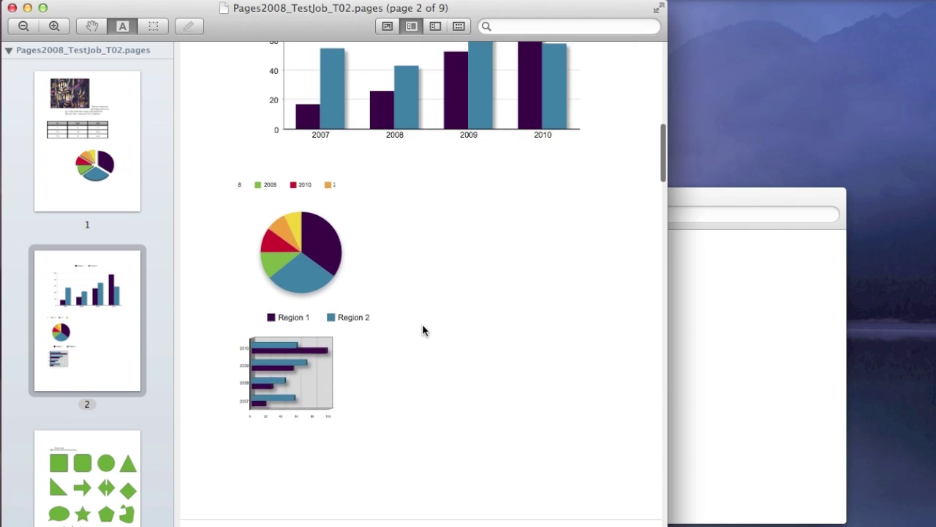
pyautogui.scroll(-10, 422, 325)
pyautogui.scroll(-4, 422, 324)
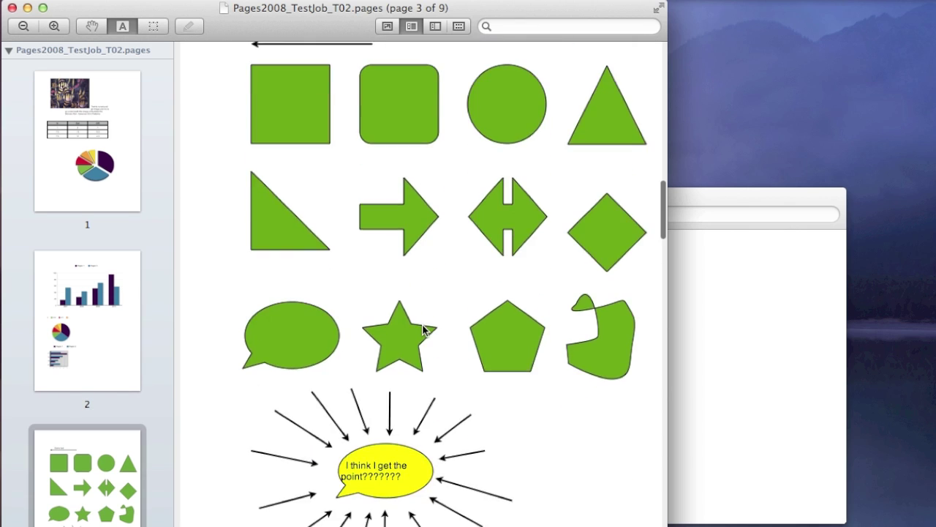
pyautogui.scroll(-5, 422, 324)
pyautogui.scroll(-10, 429, 460)
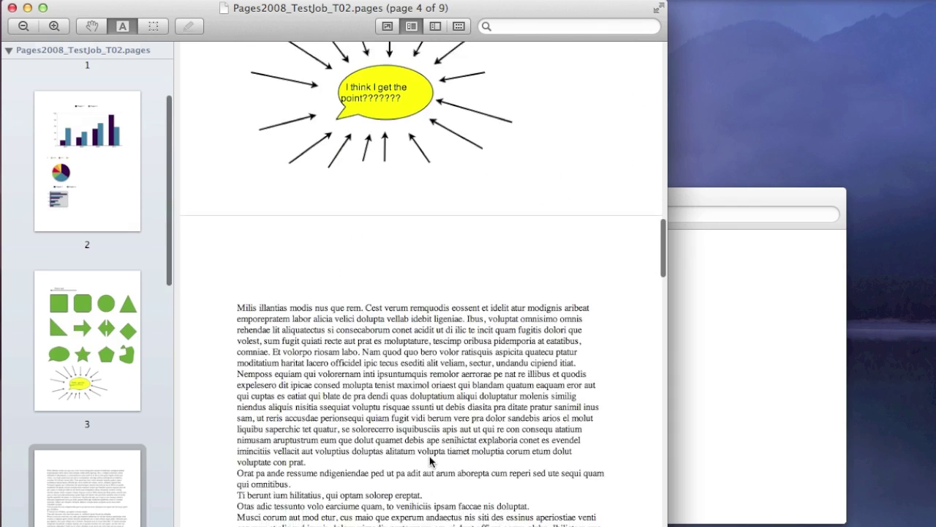
pyautogui.scroll(-15, 430, 458)
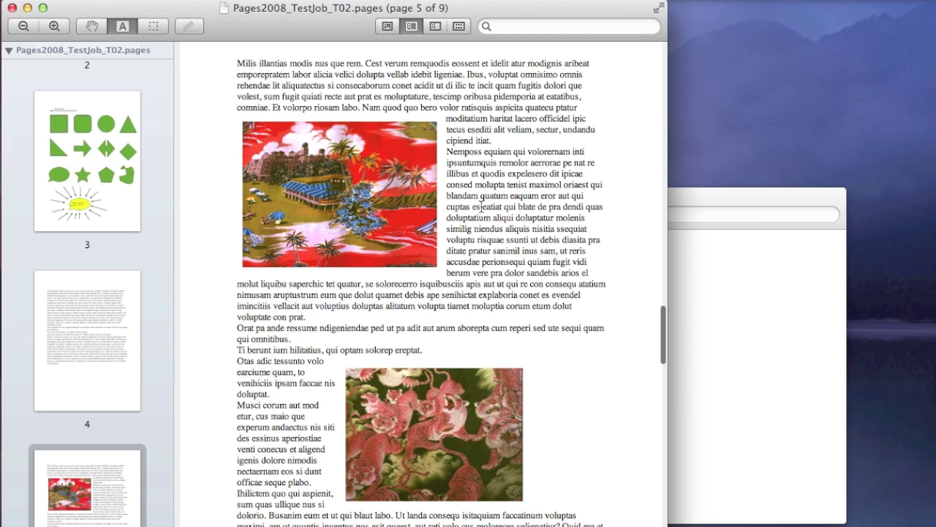
pyautogui.scroll(-20, 480, 207)
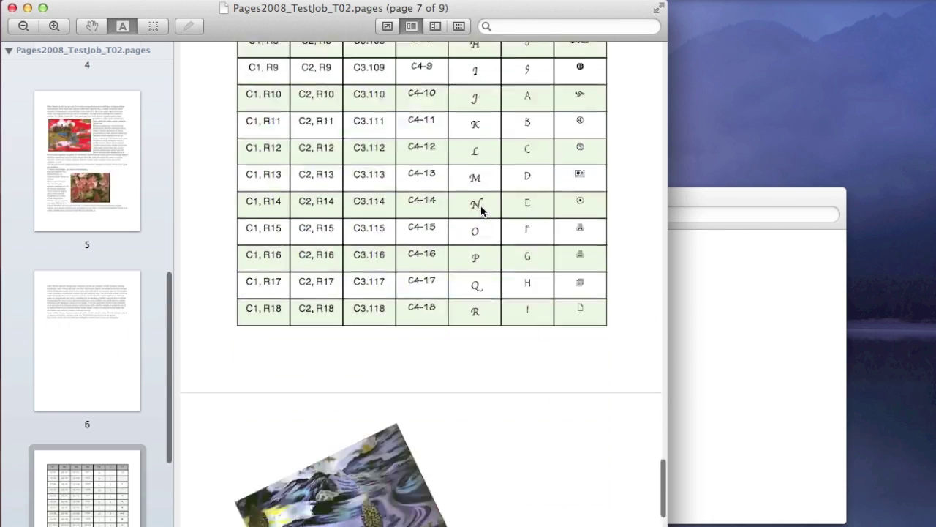
pyautogui.scroll(-5, 481, 209)
pyautogui.scroll(3, 481, 209)
pyautogui.scroll(-10, 481, 208)
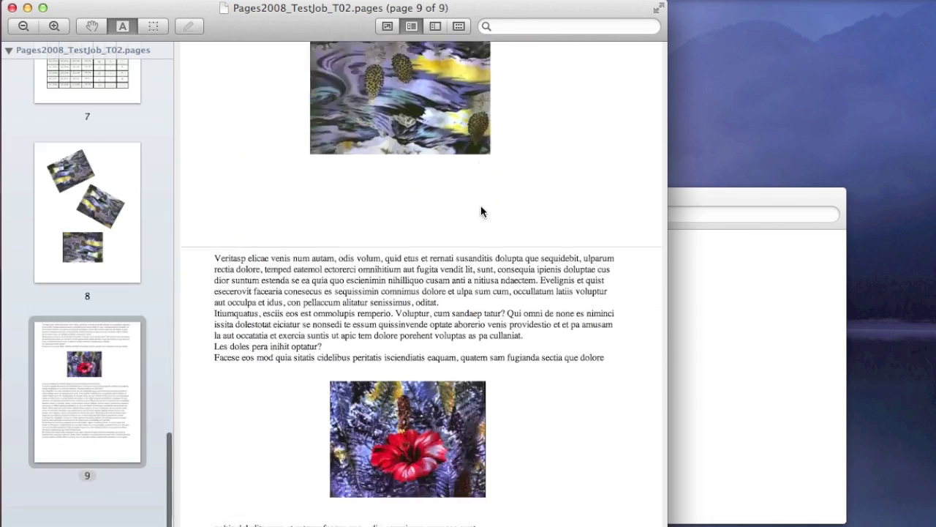
pyautogui.scroll(-5, 481, 211)
pyautogui.scroll(20, 481, 212)
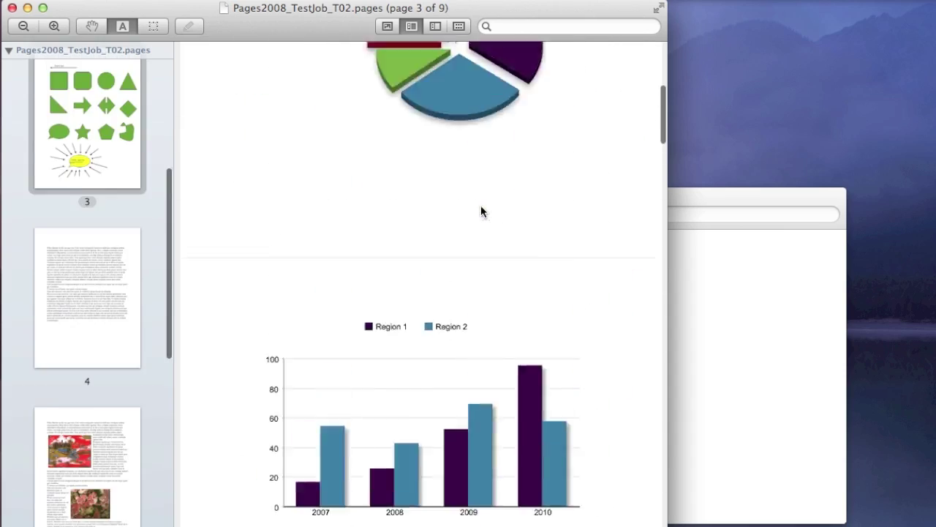
pyautogui.scroll(15, 480, 212)
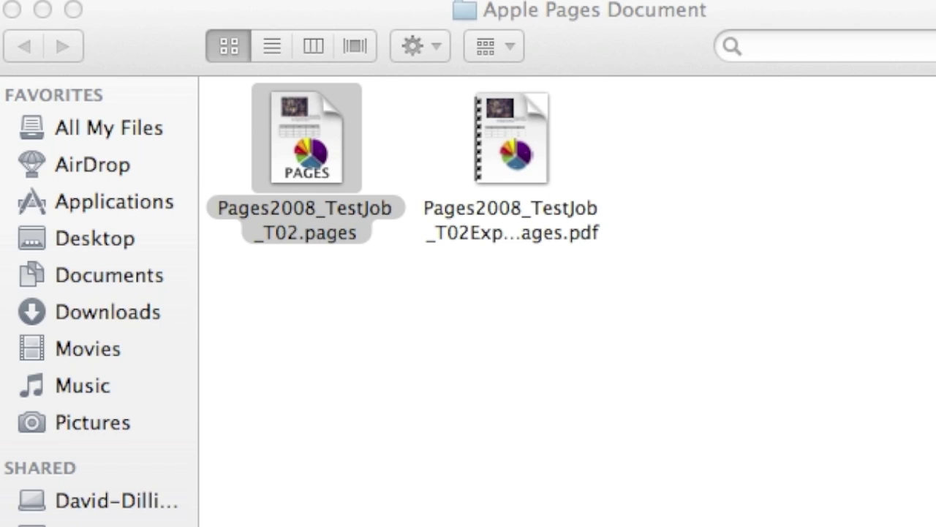
pyautogui.click(509, 124)
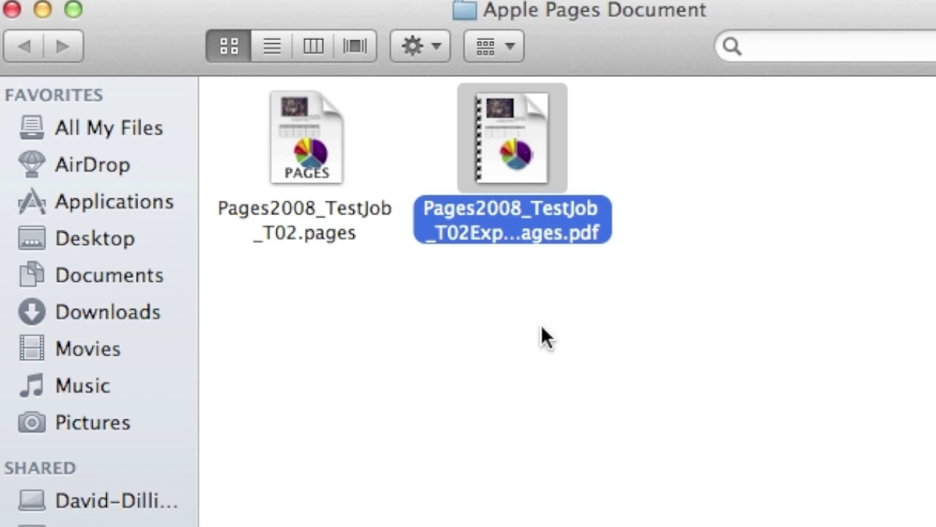
pyautogui.doubleClick(510, 102)
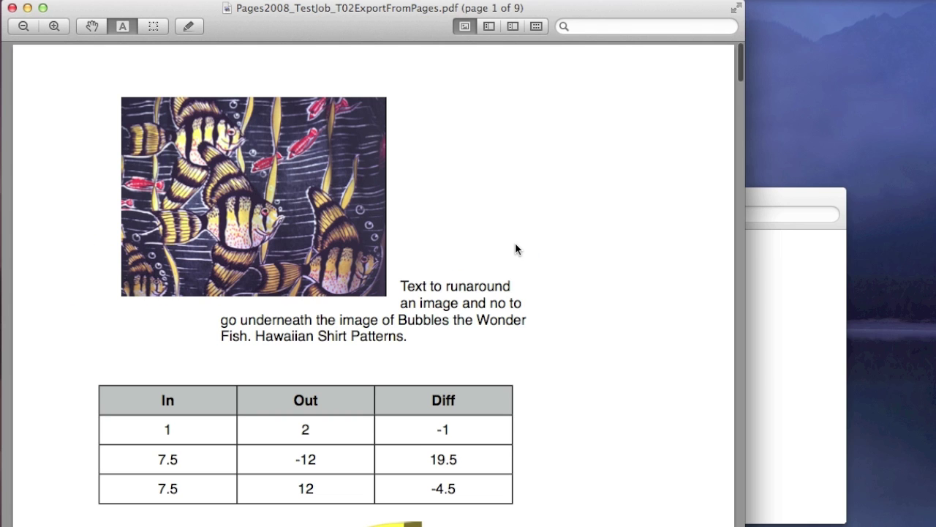
pyautogui.scroll(-8, 516, 250)
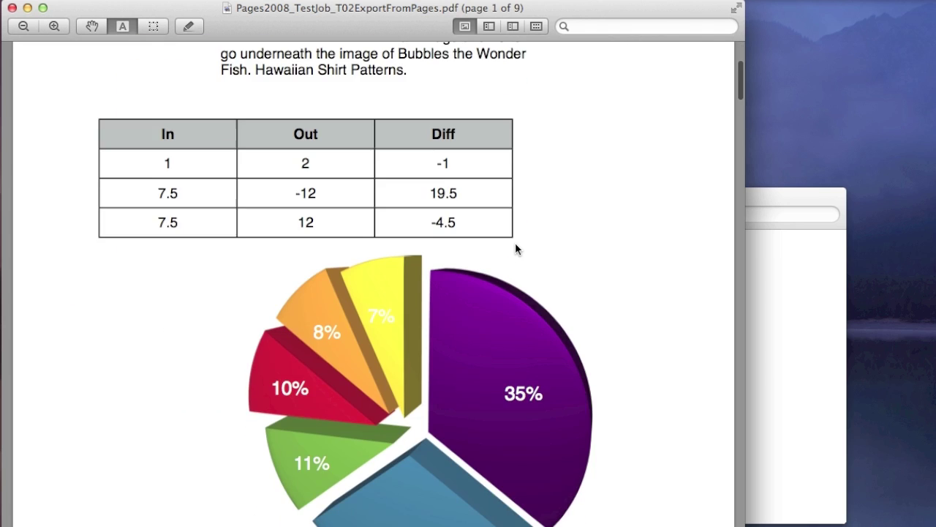
pyautogui.scroll(-2, 515, 250)
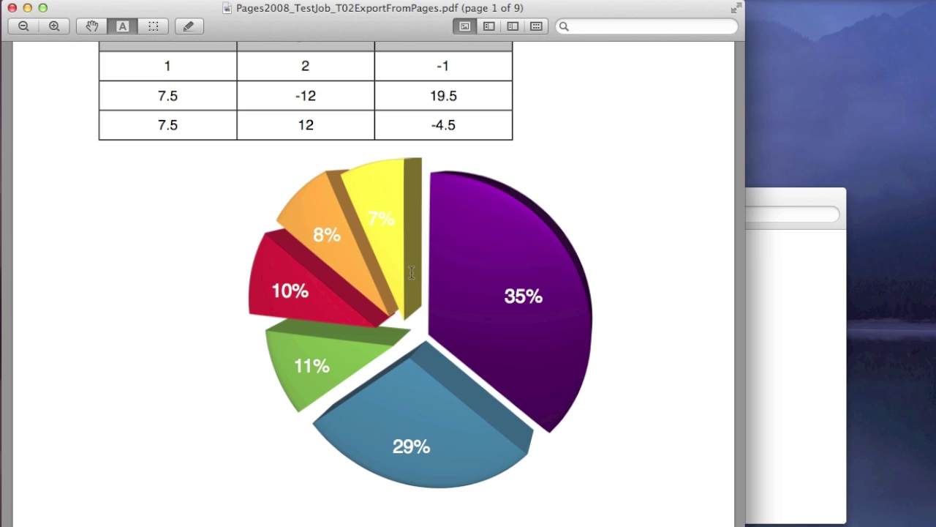
pyautogui.scroll(5, 412, 272)
pyautogui.scroll(-15, 412, 272)
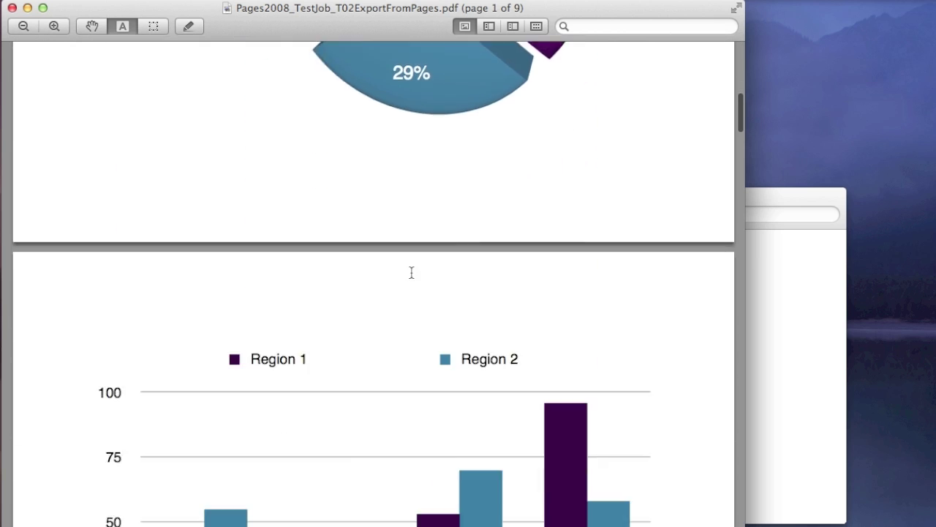
pyautogui.scroll(-5, 412, 272)
pyautogui.scroll(-15, 412, 272)
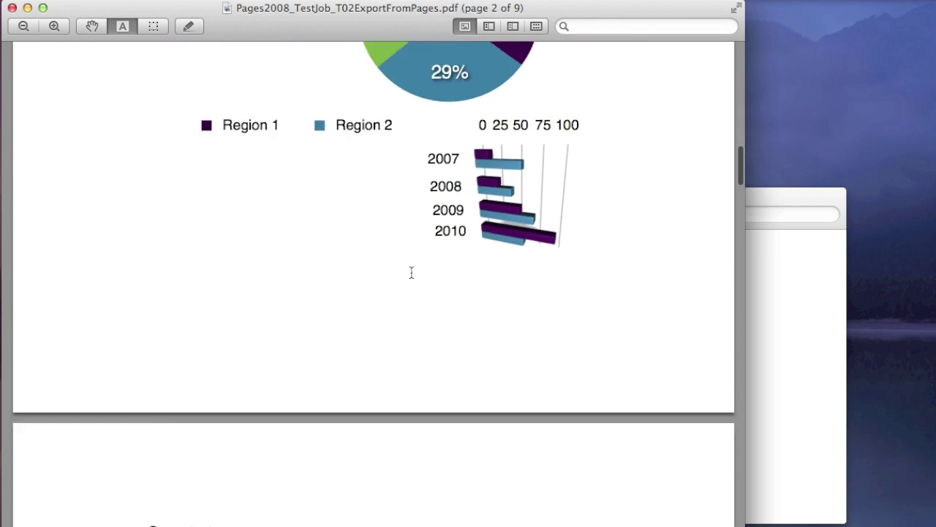
pyautogui.scroll(-20, 412, 272)
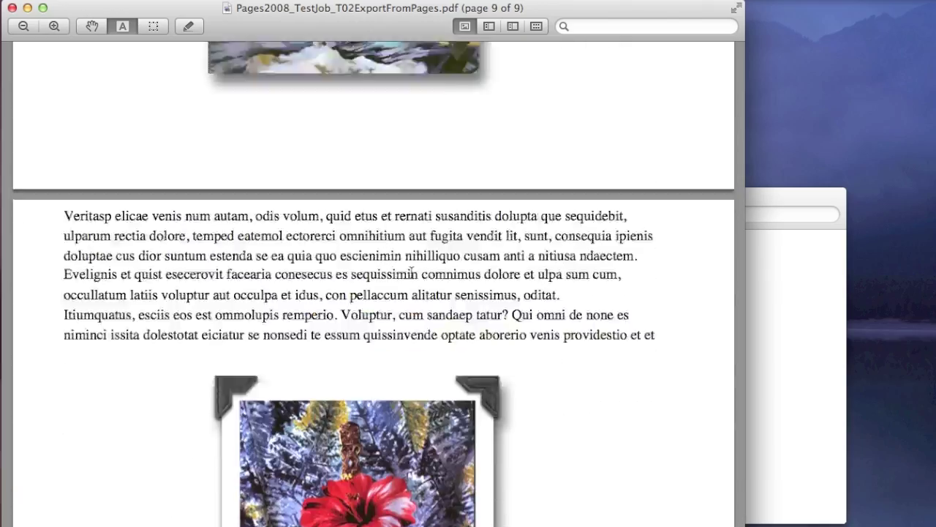
pyautogui.scroll(20, 412, 273)
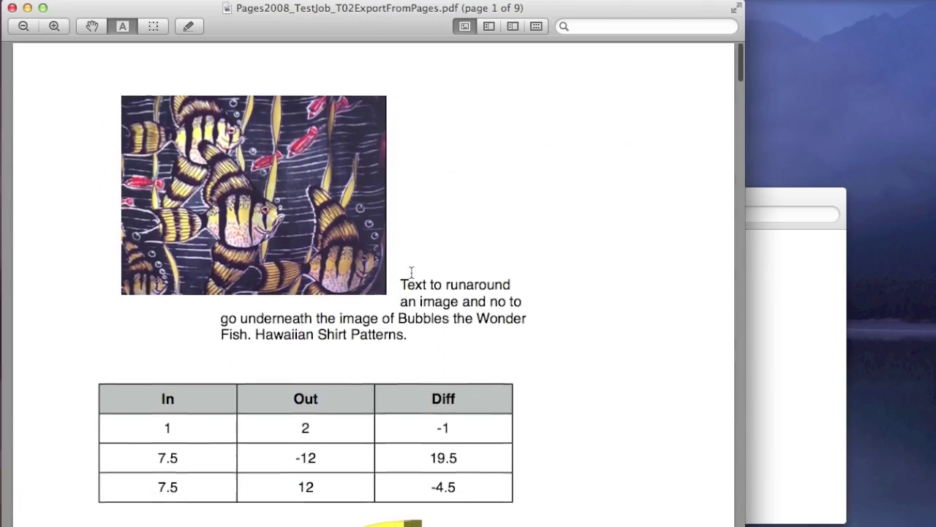
pyautogui.scroll(-8, 412, 272)
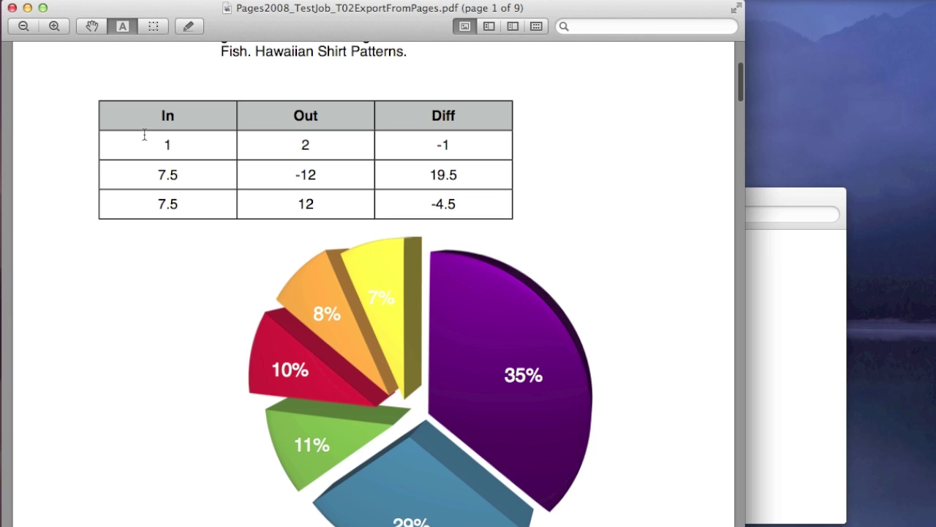
pyautogui.click(12, 9)
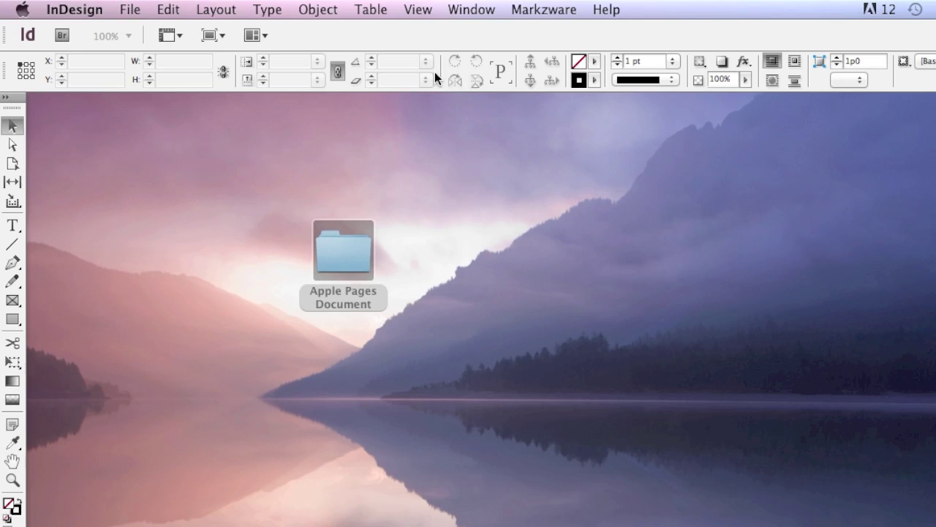
# Choose Markzware > PDF2DTP > Convert PDF… and browse to the Apple Pages Document folder
pyautogui.click(534, 13)
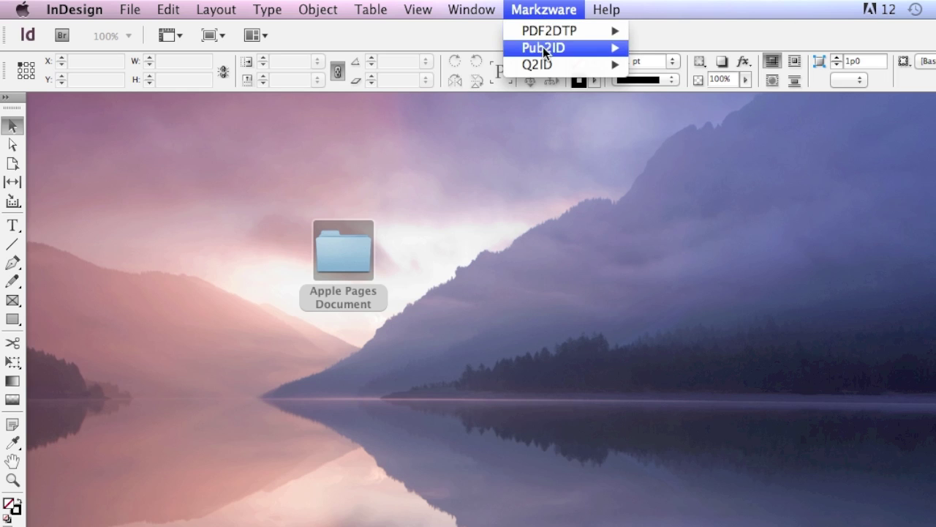
pyautogui.moveTo(543, 65)
pyautogui.moveTo(537, 34)
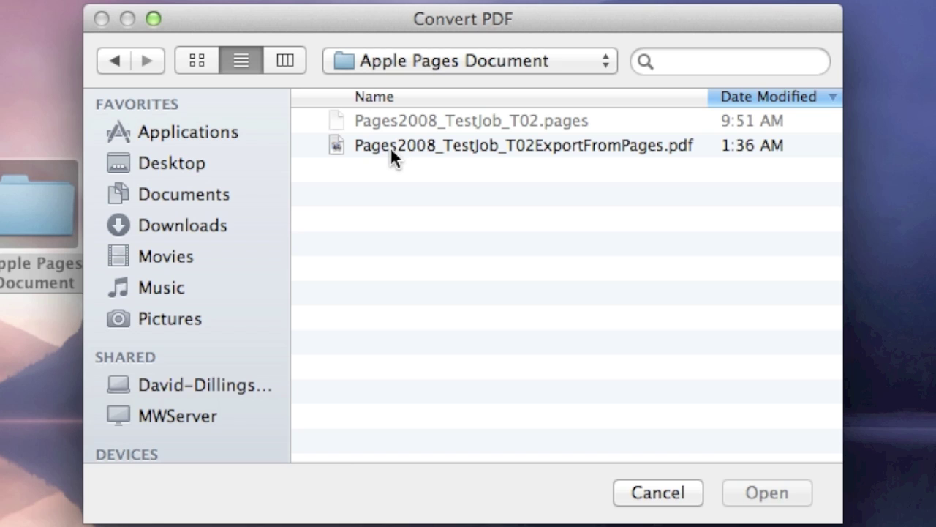
pyautogui.click(390, 146)
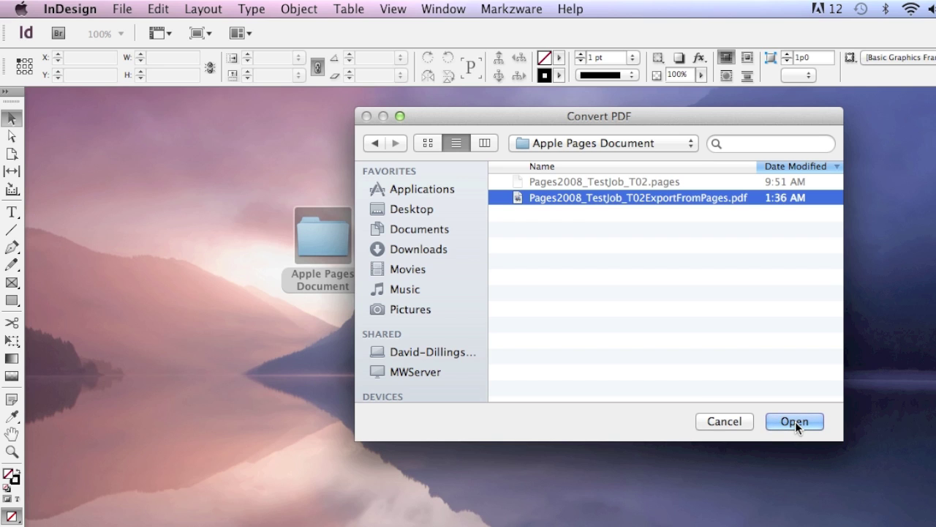
# Open Pages2008_TestJob_T02ExportFromPages.pdf from the Convert PDF dialog to start the conversion
pyautogui.click(795, 422)
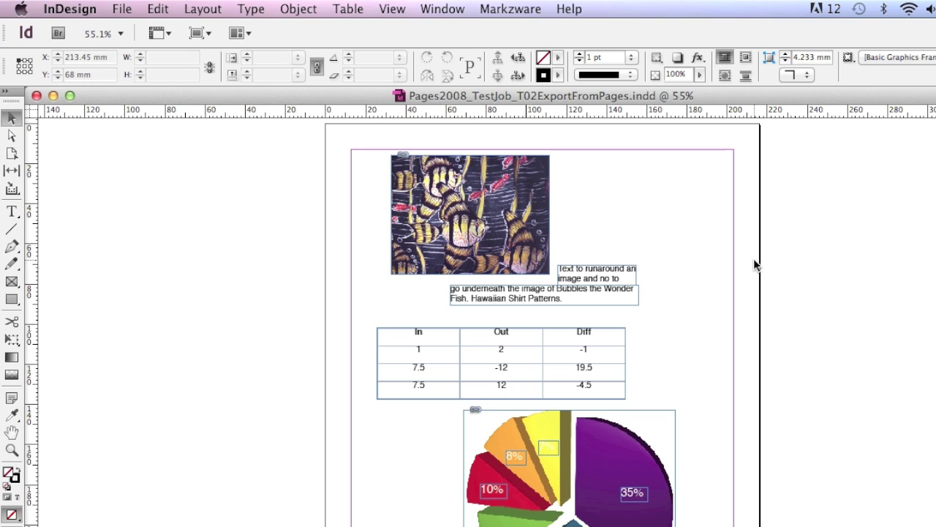
# Scroll the new .indd to page 1 with the fish image, table and pie chart
pyautogui.scroll(3, 775, 267)
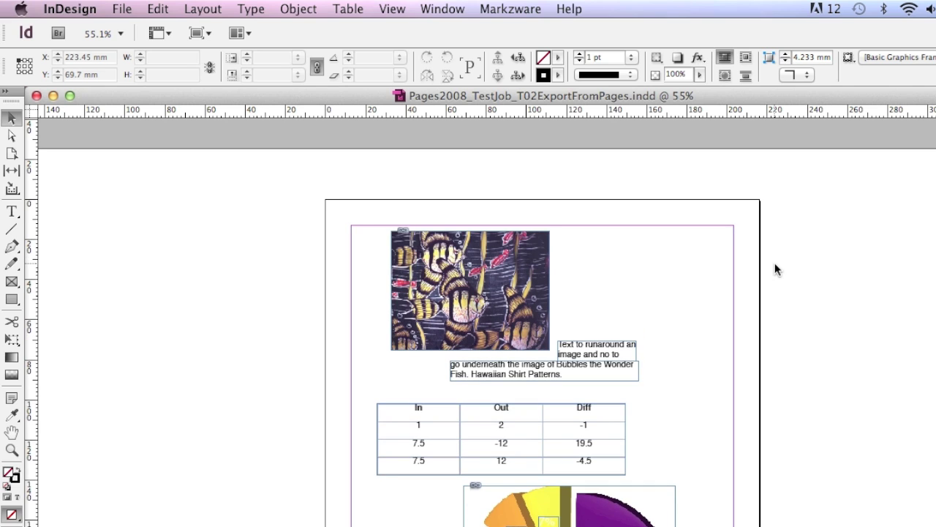
pyautogui.click(510, 9)
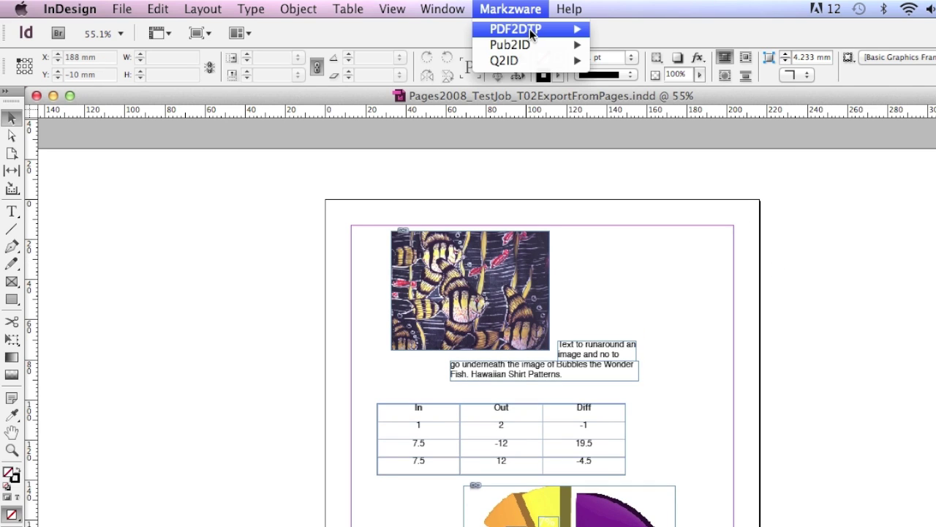
pyautogui.moveTo(533, 30)
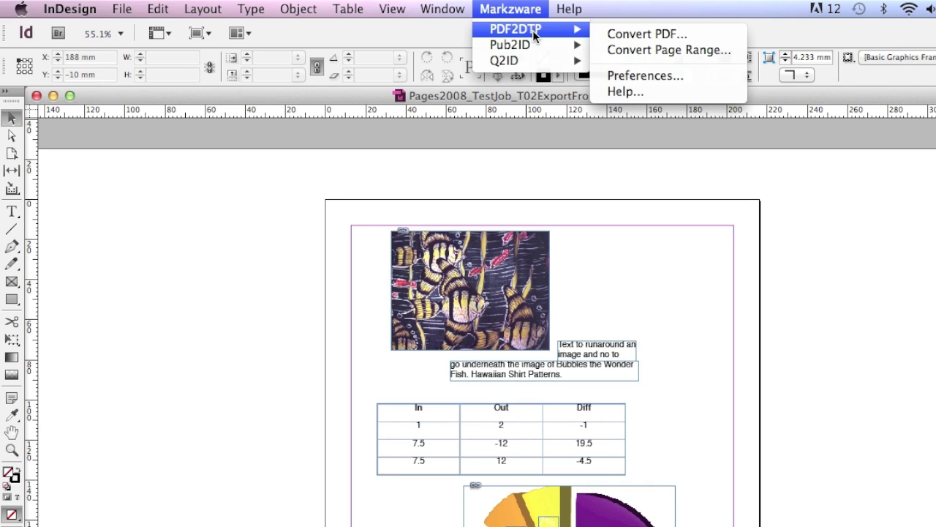
pyautogui.click(658, 73)
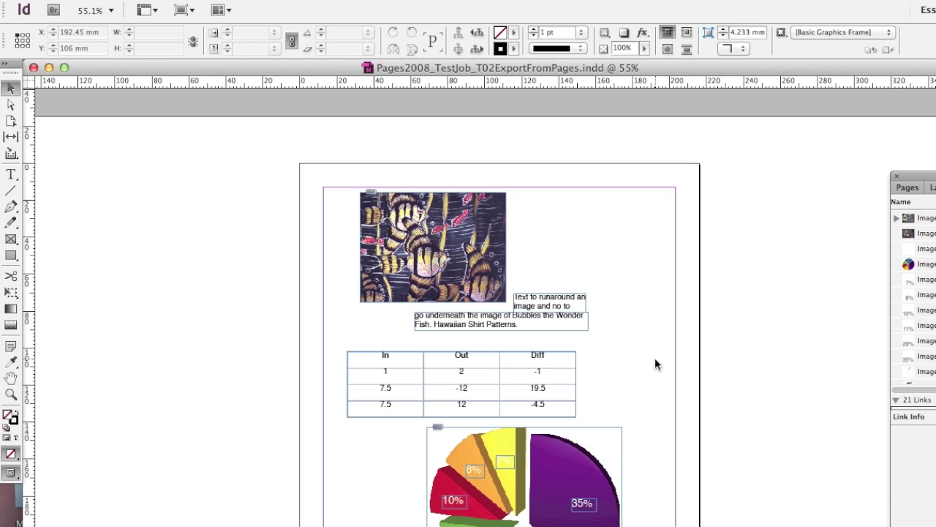
pyautogui.scroll(-20, 654, 358)
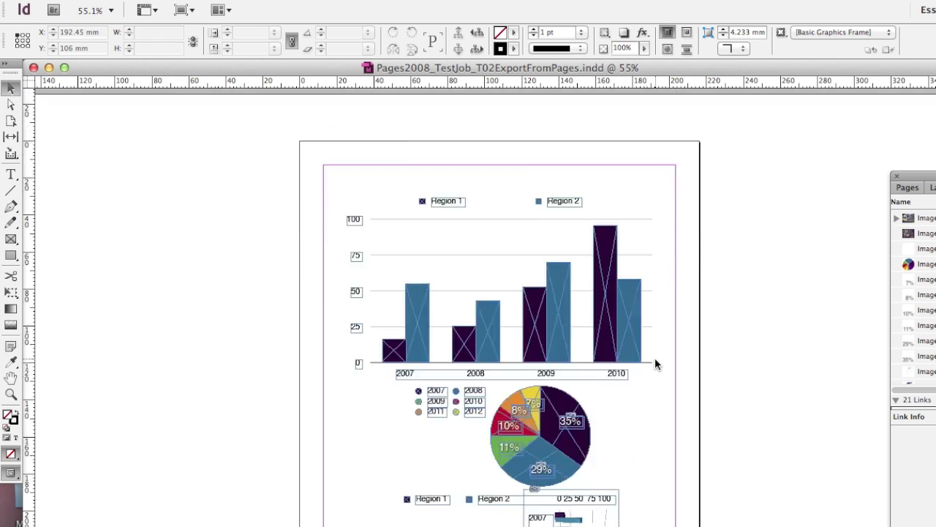
pyautogui.scroll(-20, 655, 363)
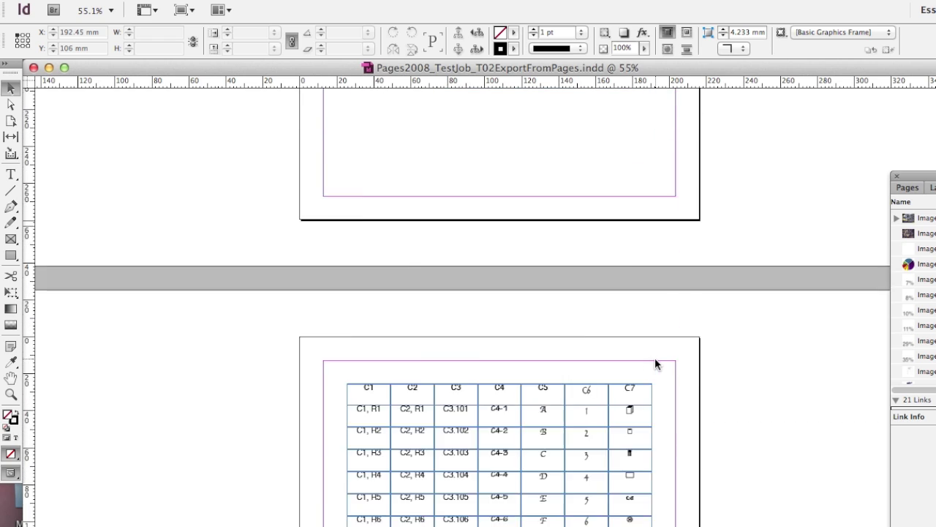
pyautogui.scroll(-15, 655, 359)
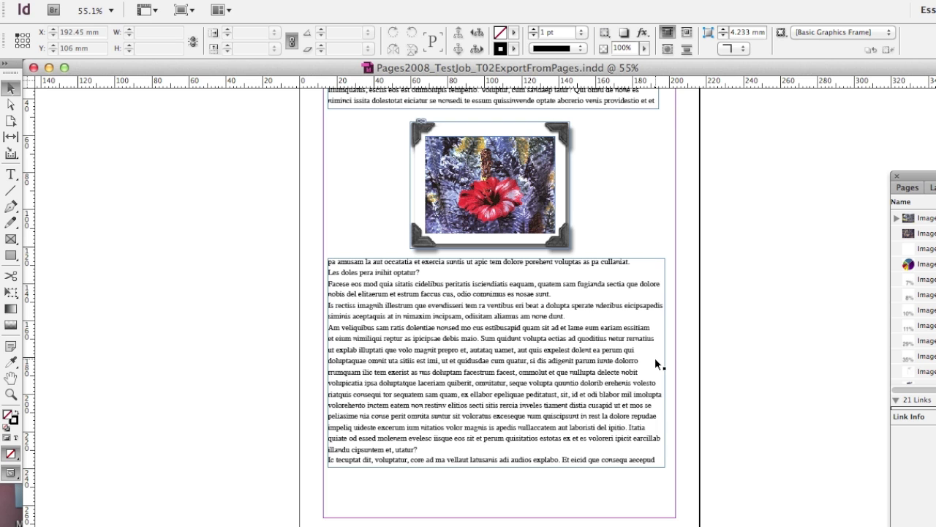
pyautogui.scroll(-15, 654, 364)
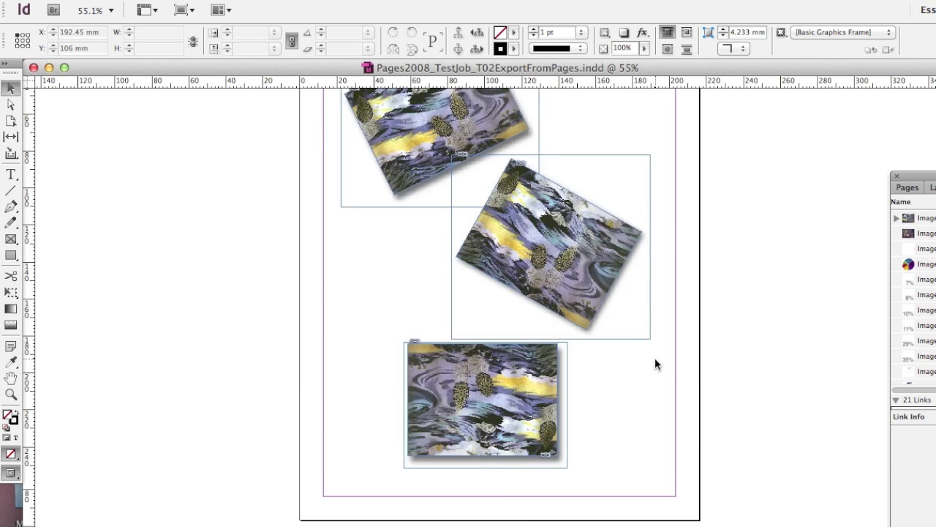
pyautogui.scroll(20, 655, 358)
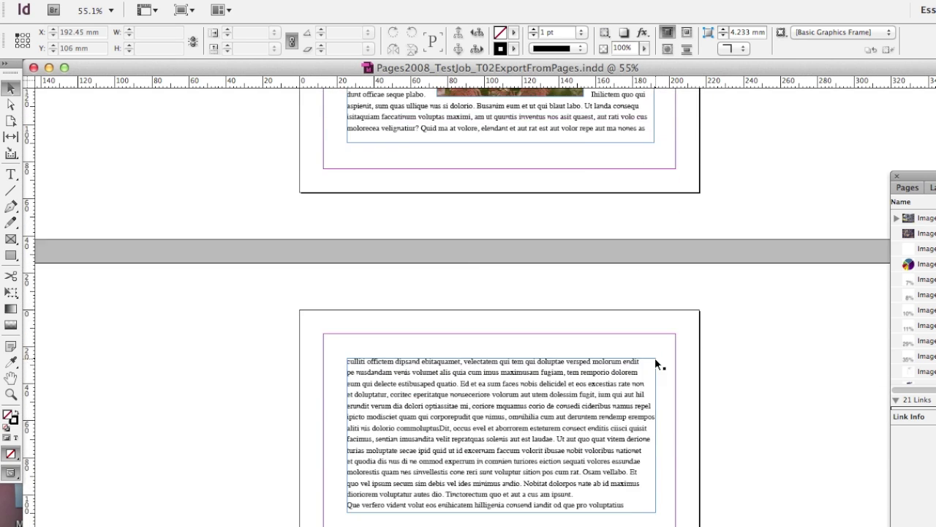
pyautogui.scroll(10, 655, 358)
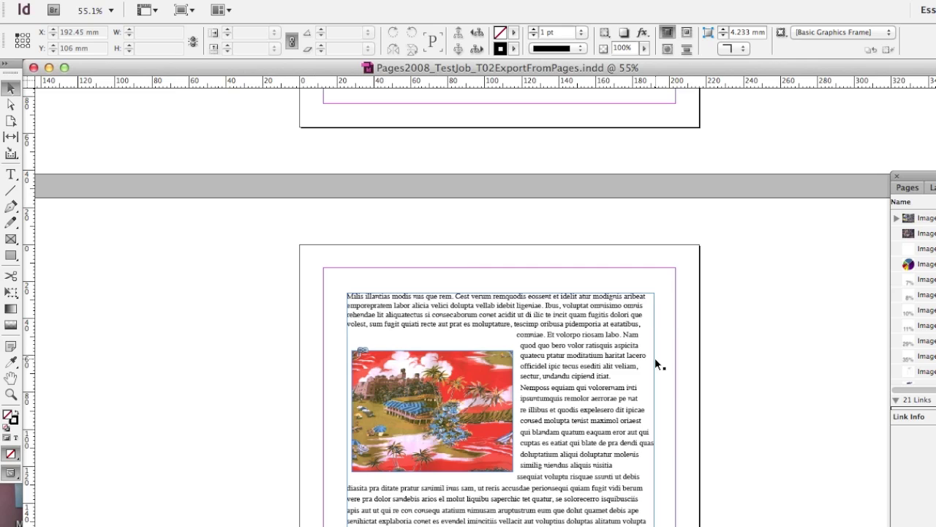
pyautogui.scroll(15, 655, 357)
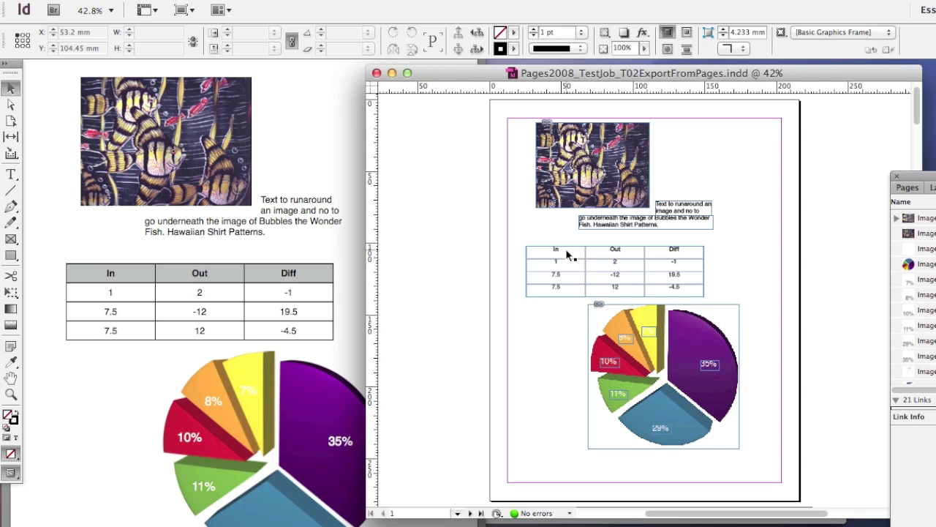
# Bring the original PDF in Preview to the front beside the InDesign document
pyautogui.click(104, 395)
# Drag the pie chart image out of its frame and back into place
pyautogui.scroll(-5, 104, 395)
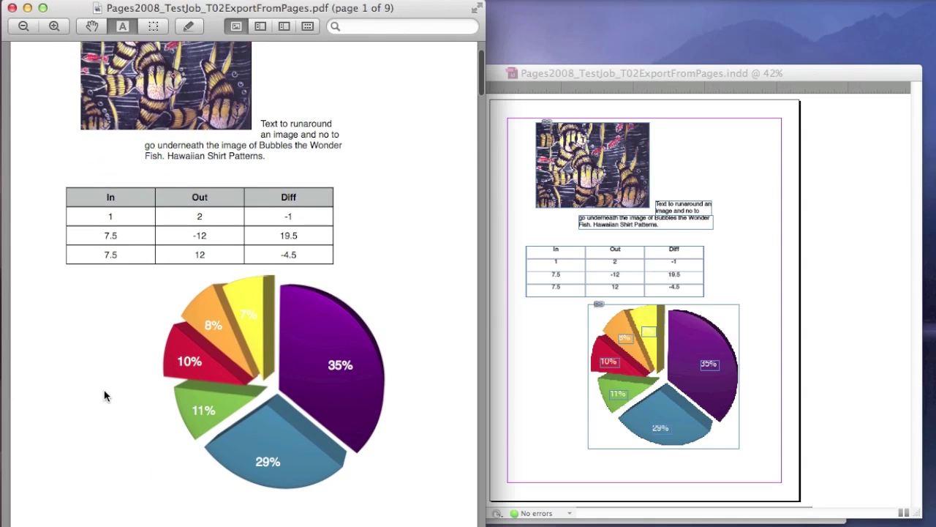
pyautogui.click(732, 228)
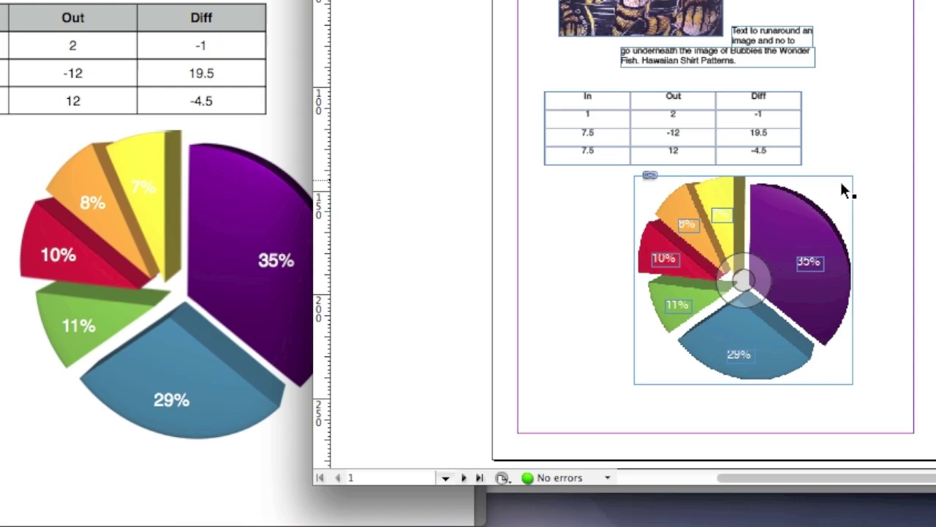
pyautogui.moveTo(808, 223); pyautogui.dragTo(807, 244)
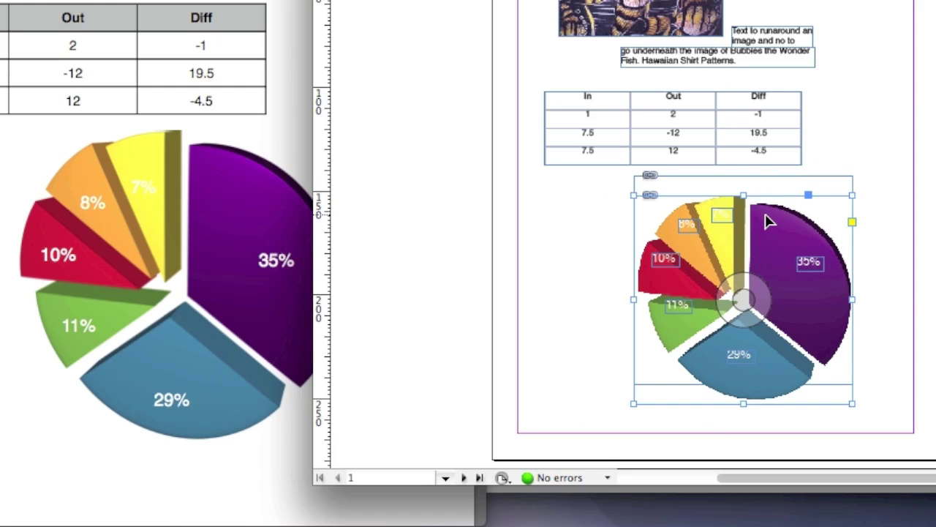
pyautogui.moveTo(767, 217); pyautogui.dragTo(907, 100)
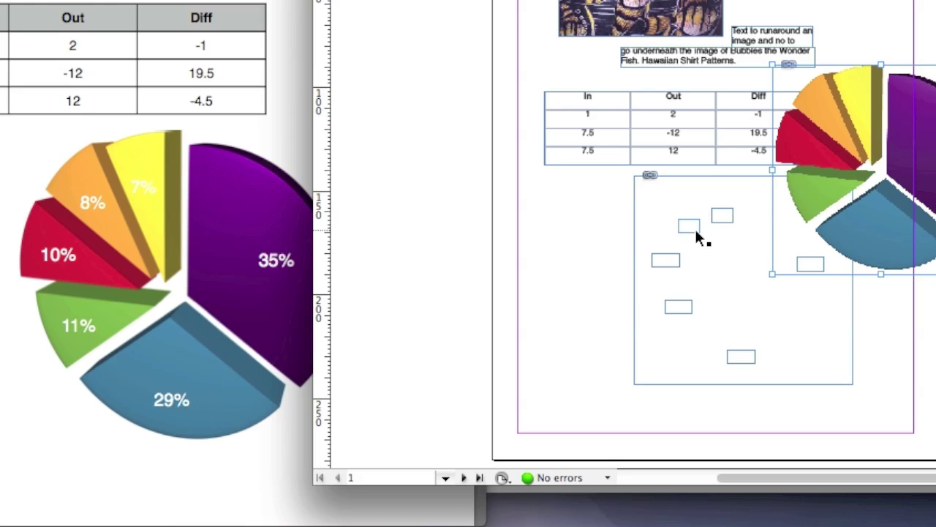
pyautogui.moveTo(916, 84); pyautogui.dragTo(796, 200)
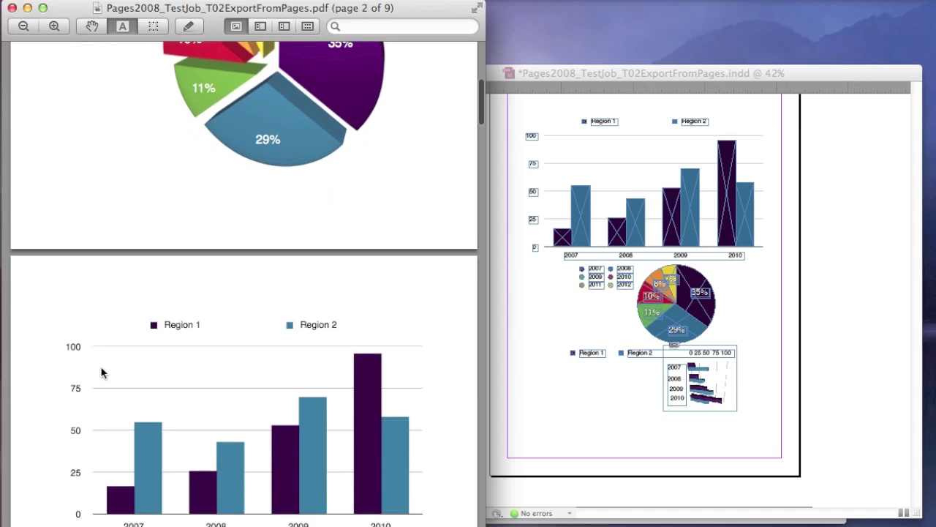
# Scroll both the PDF and the InDesign document through pages 2–5 to compare them
pyautogui.scroll(-5, 102, 373)
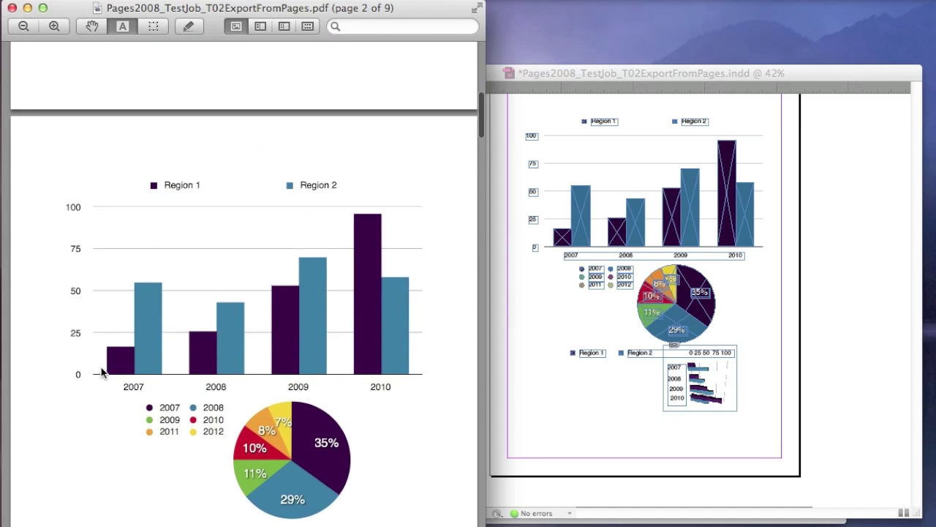
pyautogui.scroll(-3, 102, 373)
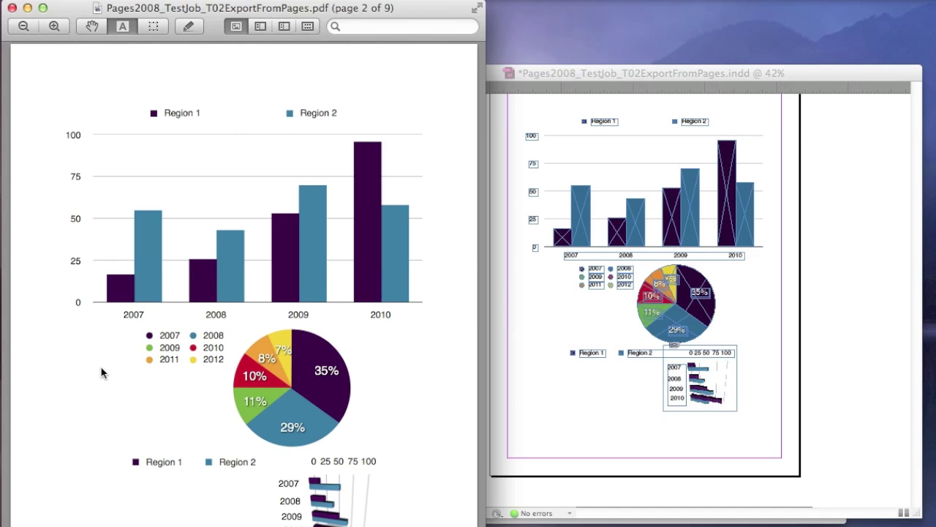
pyautogui.scroll(-15, 101, 371)
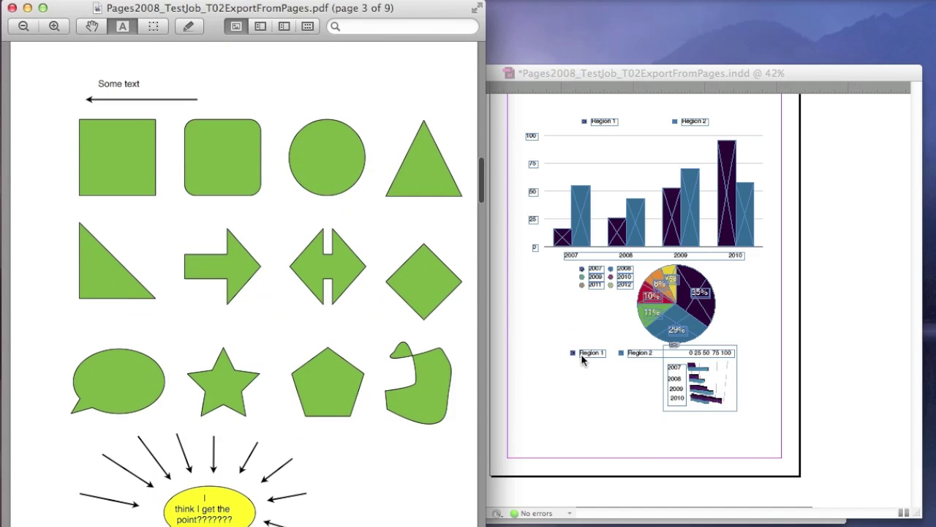
pyautogui.scroll(-10, 580, 353)
pyautogui.scroll(-8, 580, 353)
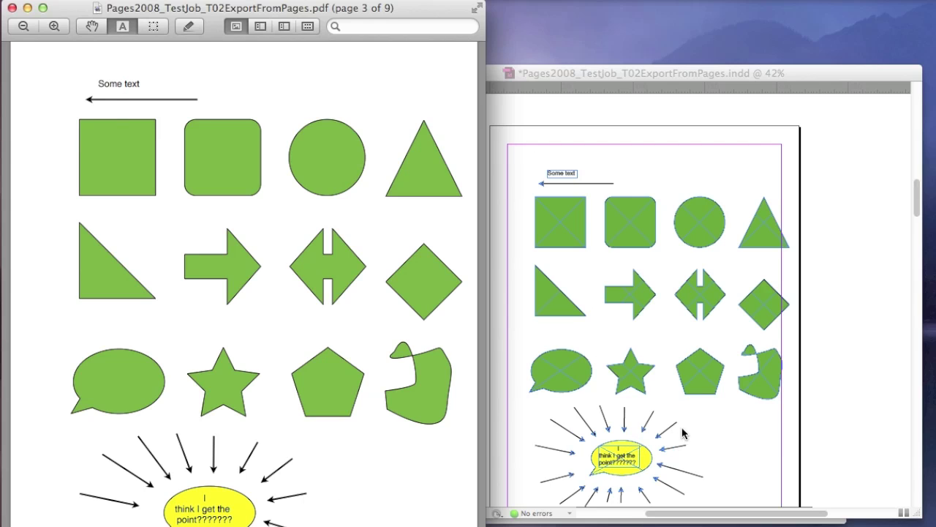
pyautogui.scroll(-10, 682, 433)
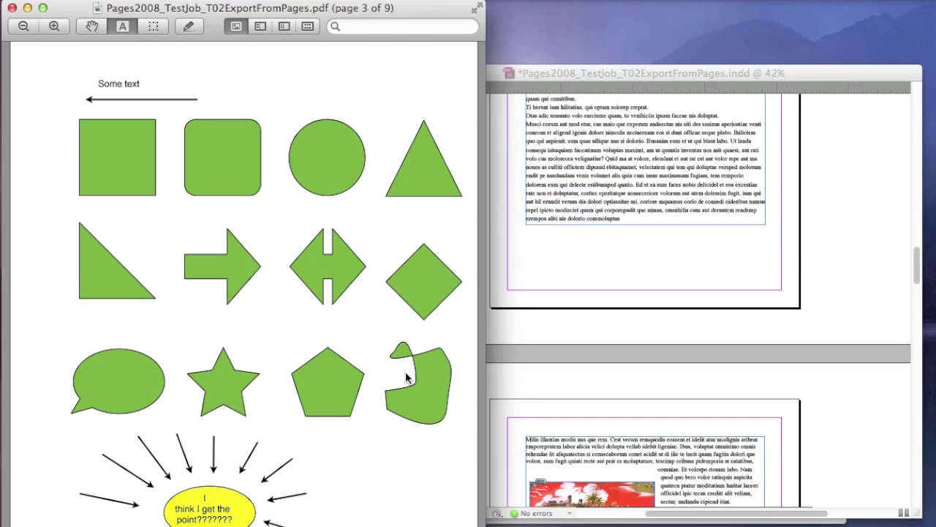
pyautogui.scroll(-15, 408, 376)
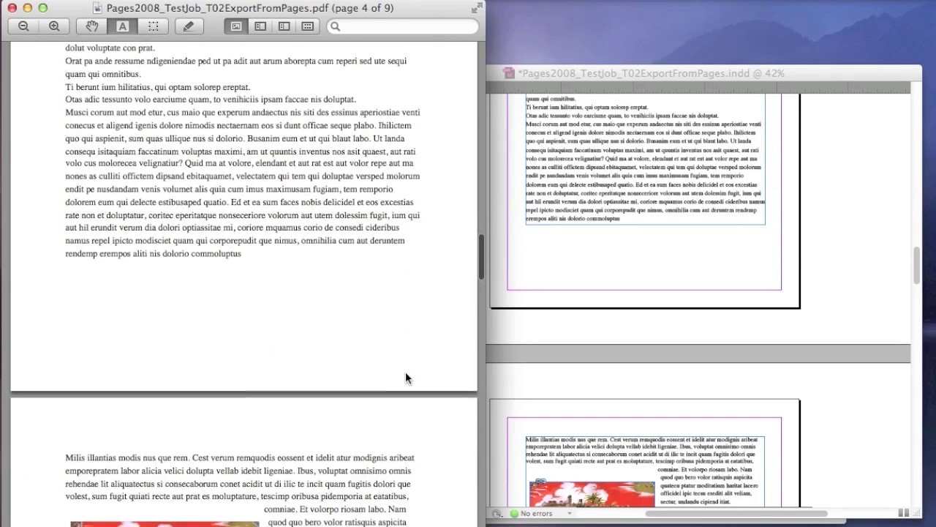
pyautogui.scroll(-5, 405, 374)
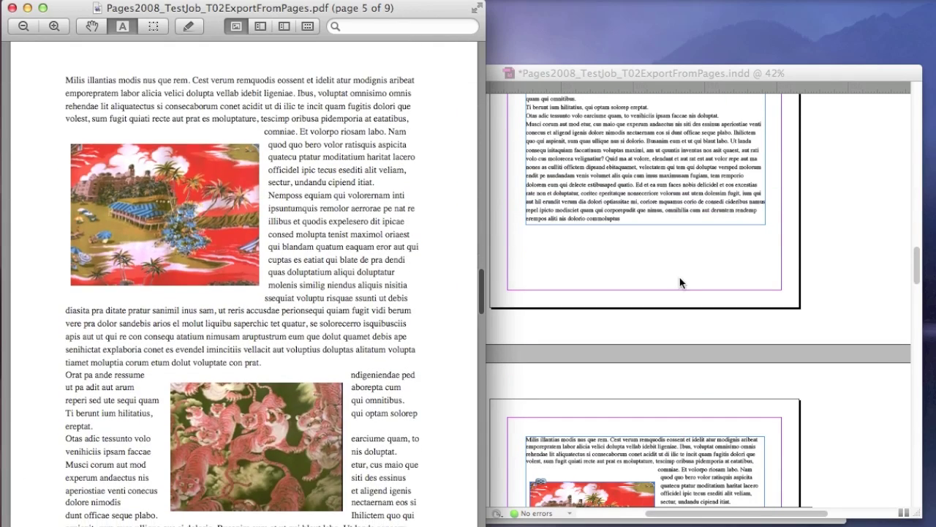
pyautogui.click(680, 282)
# Compare converted page 5's wrapped text and images with the PDF, then scroll Preview to page 7
pyautogui.scroll(-6, 680, 283)
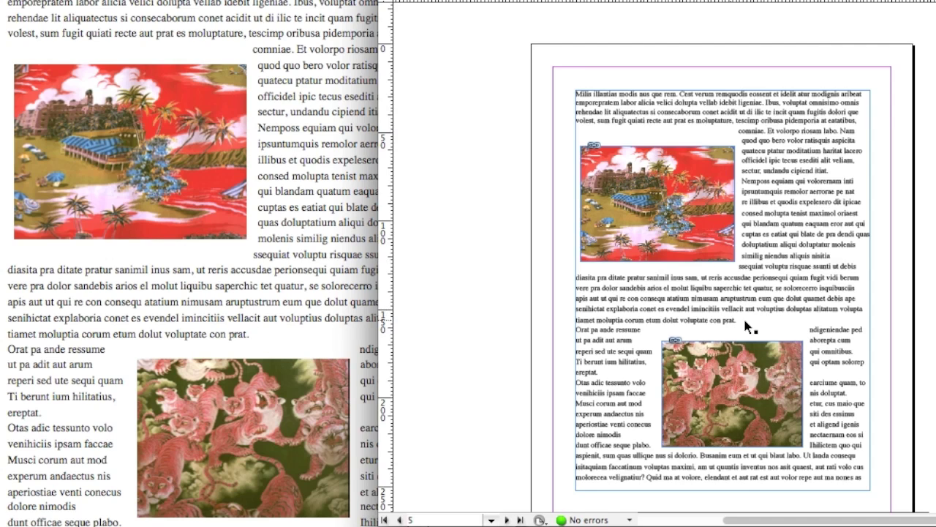
pyautogui.click(273, 300)
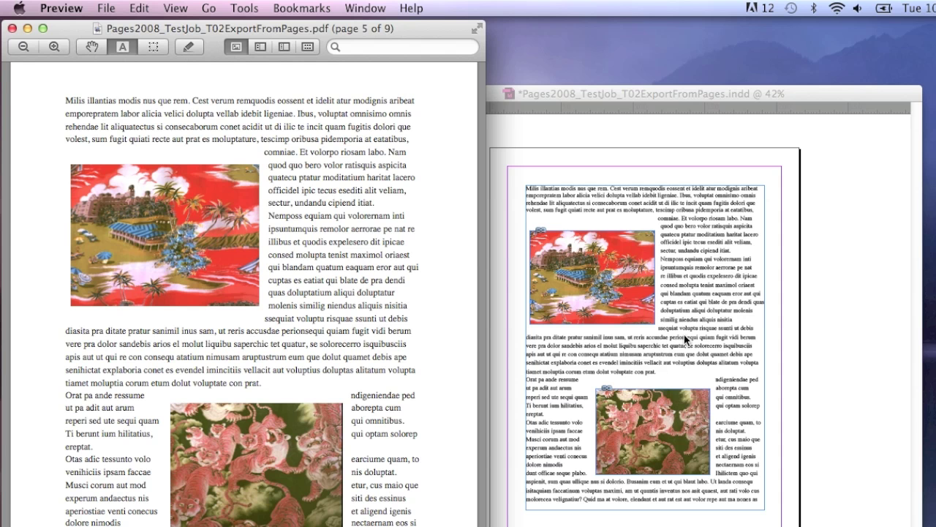
pyautogui.scroll(-20, 310, 330)
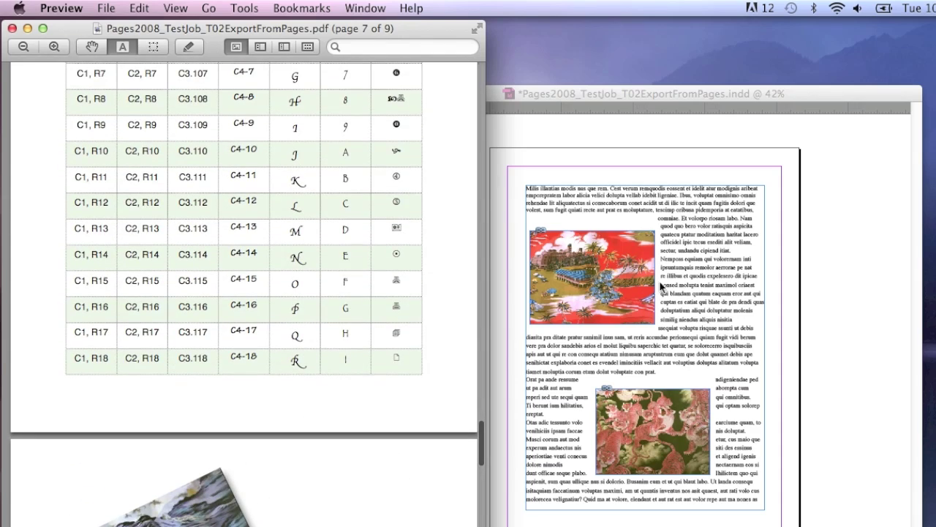
pyautogui.click(713, 282)
# Line up the converted page 7 table with the PDF's table, showing rows through R18
pyautogui.scroll(-10, 713, 282)
pyautogui.scroll(-15, 714, 282)
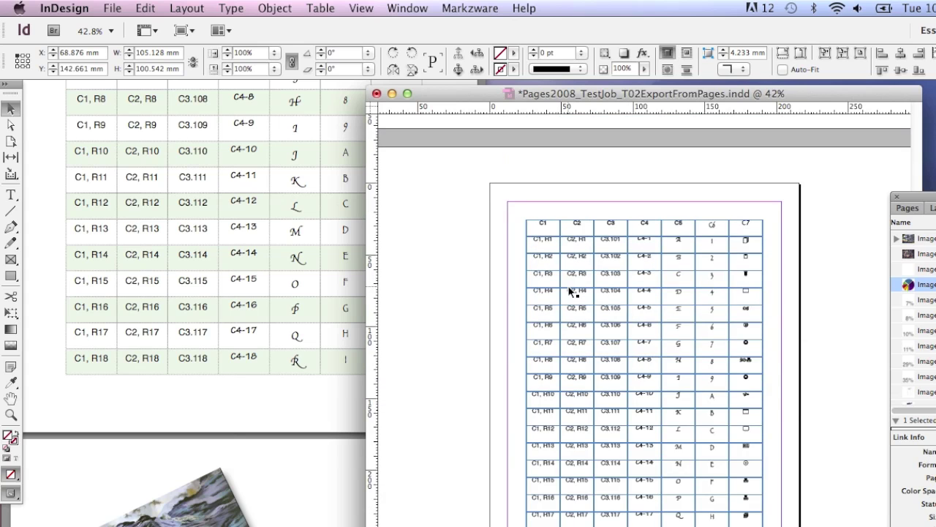
pyautogui.click(231, 320)
pyautogui.scroll(-3, 229, 317)
pyautogui.scroll(7, 230, 317)
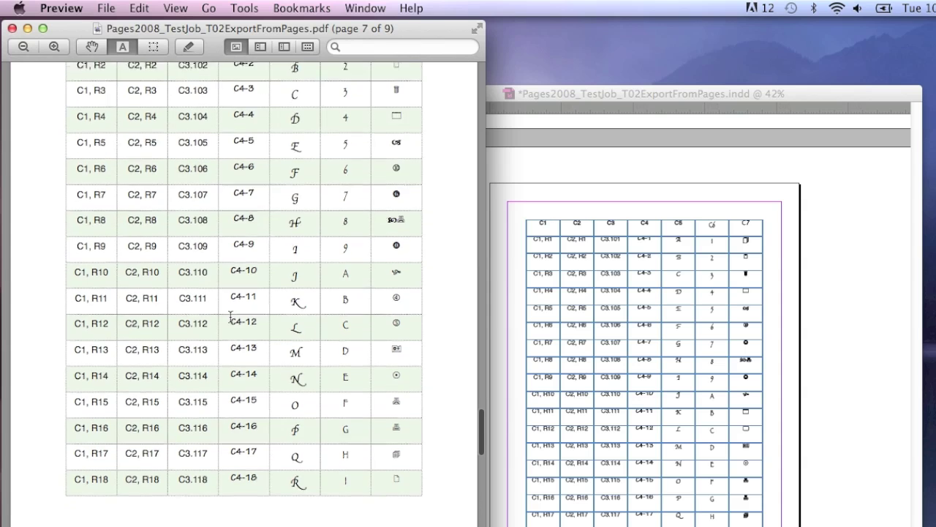
pyautogui.scroll(3, 231, 318)
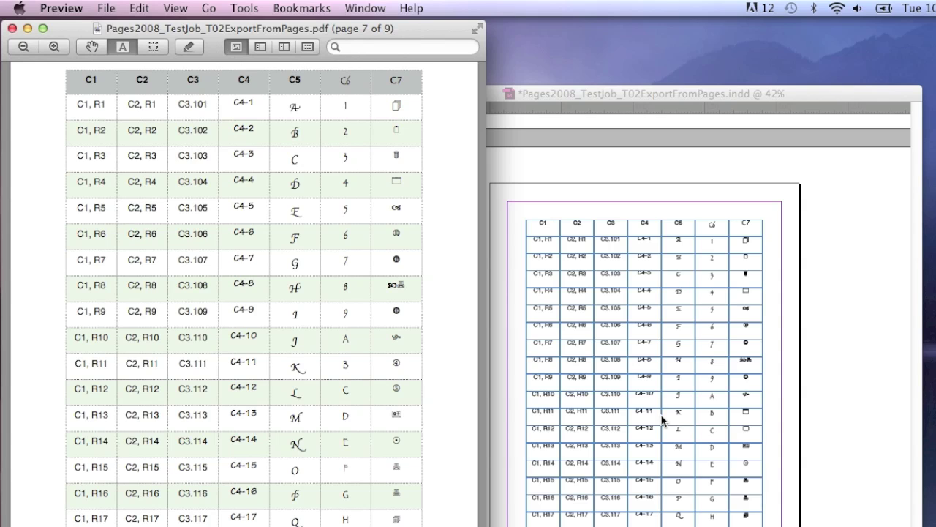
pyautogui.click(832, 254)
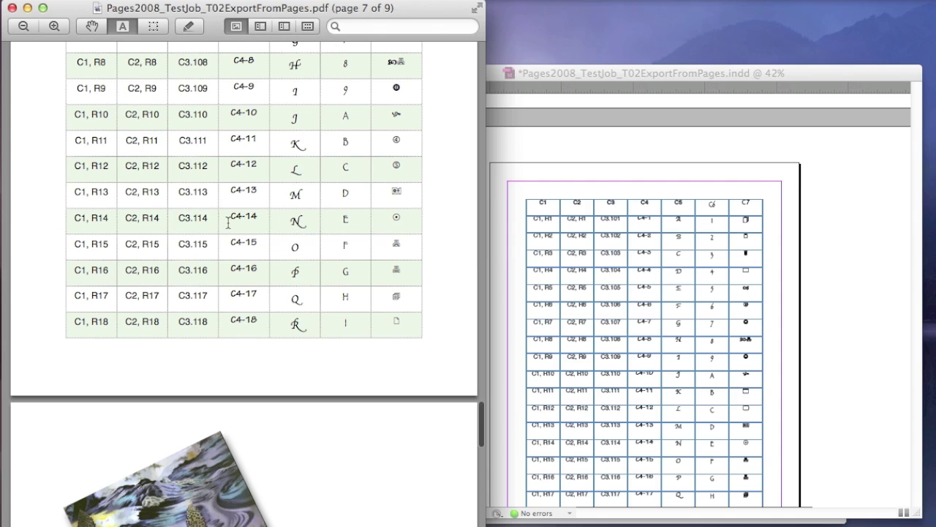
# Scroll the original PDF in Preview to its last page, page 9
pyautogui.scroll(-10, 325, 233)
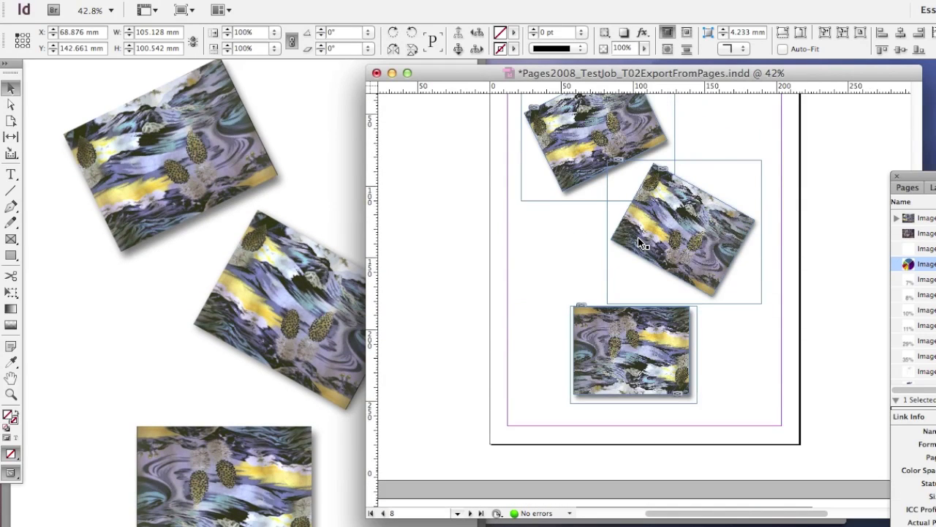
pyautogui.scroll(2, 638, 237)
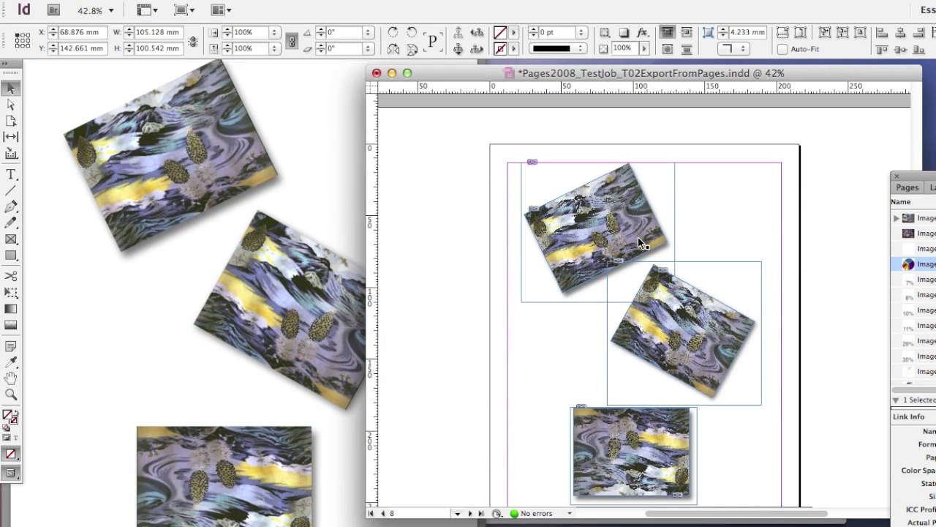
pyautogui.scroll(-12, 638, 237)
pyautogui.scroll(-3, 638, 237)
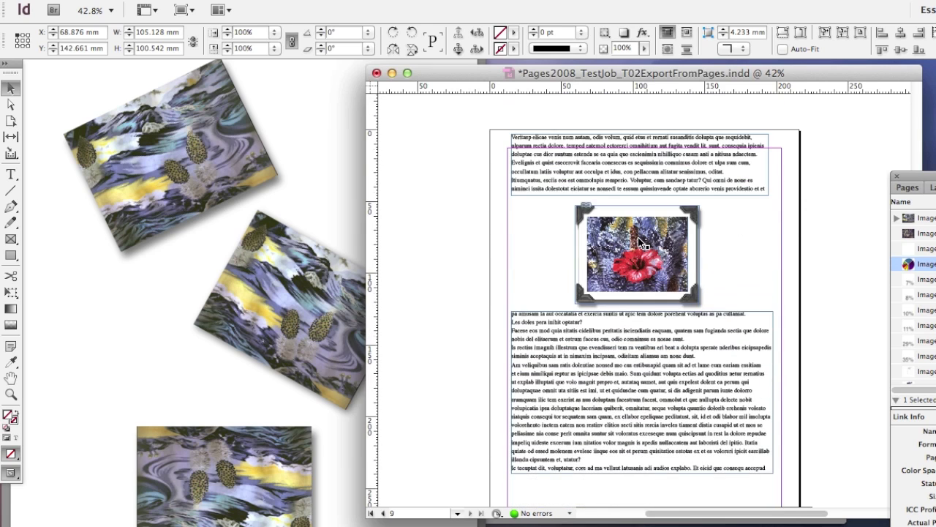
pyautogui.press('super+Tab')
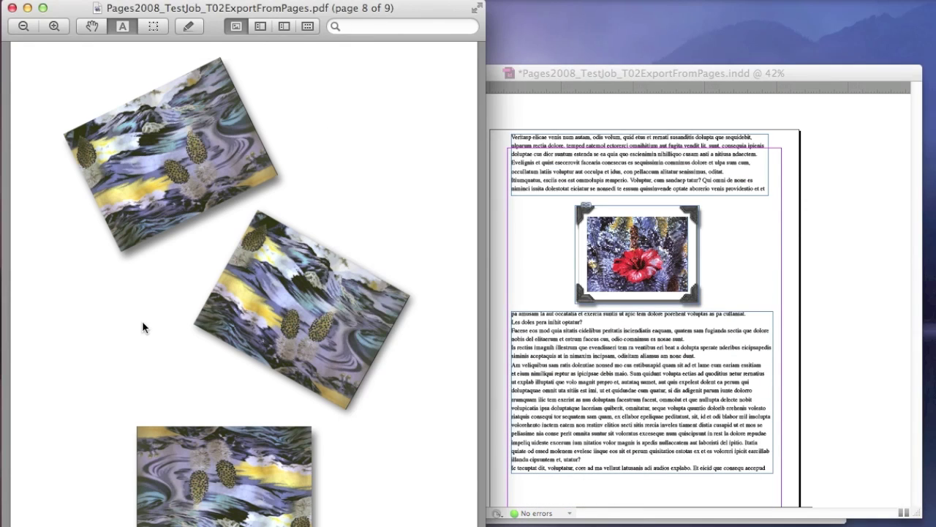
pyautogui.scroll(-10, 142, 321)
pyautogui.scroll(-2, 142, 321)
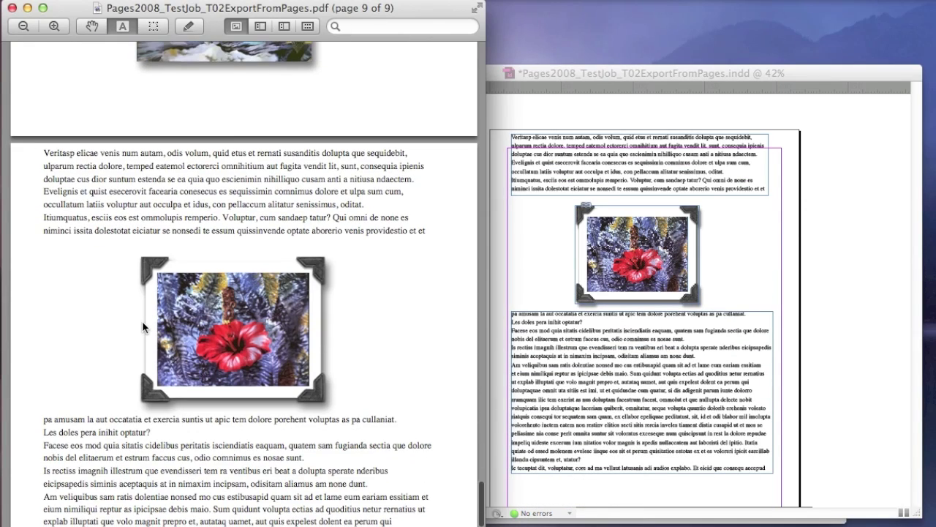
pyautogui.scroll(-5, 142, 321)
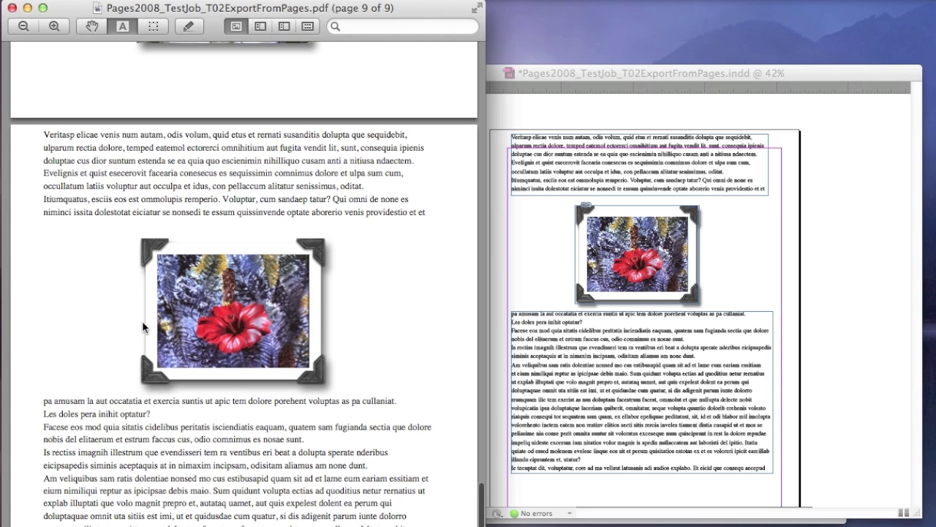
# Scroll the converted InDesign document to the page with the Region 1/Region 2 bar chart
pyautogui.click(587, 416)
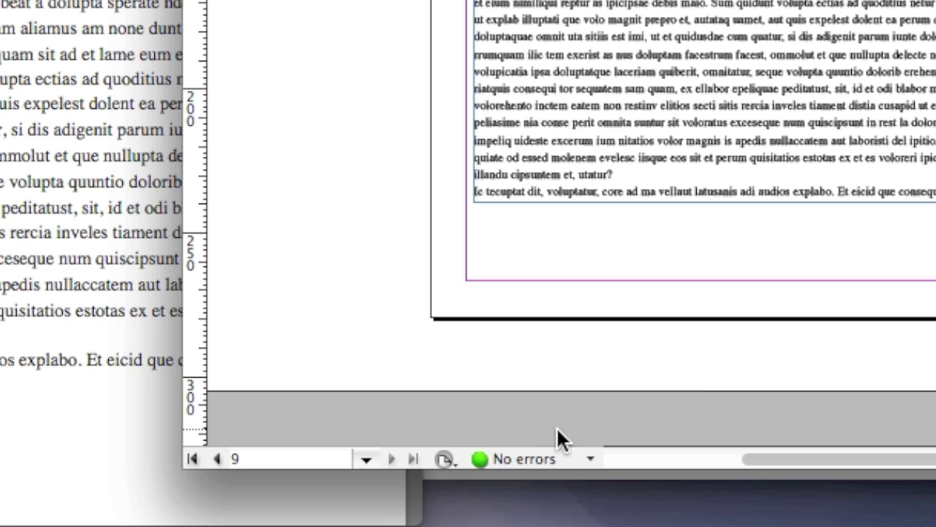
pyautogui.moveTo(514, 452)
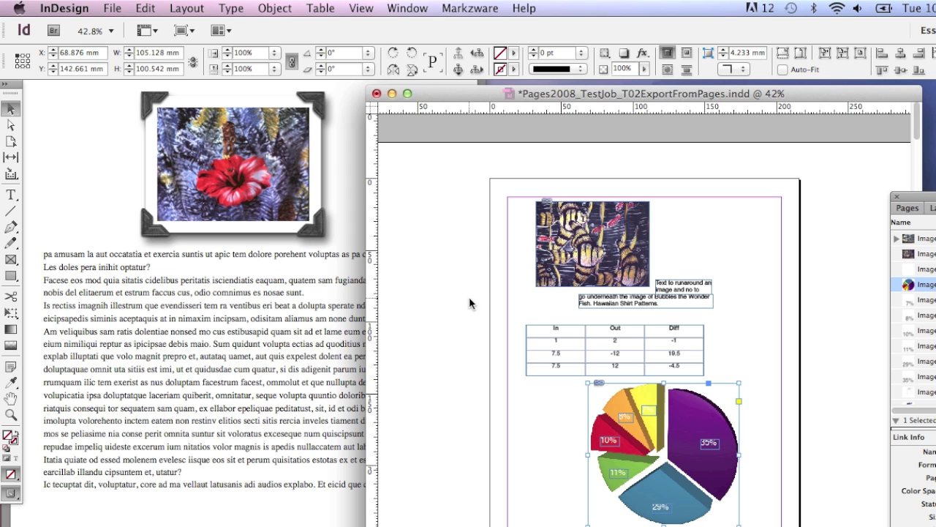
pyautogui.scroll(-10, 467, 303)
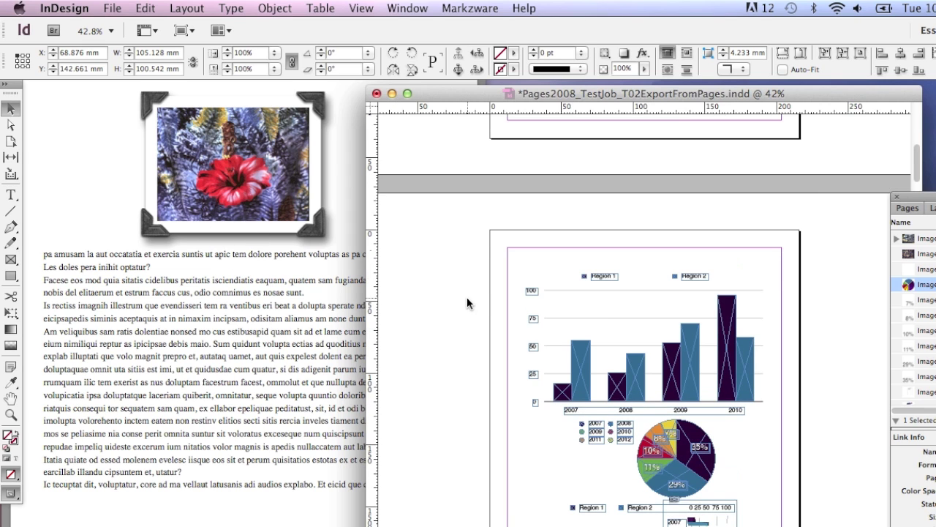
pyautogui.click(477, 8)
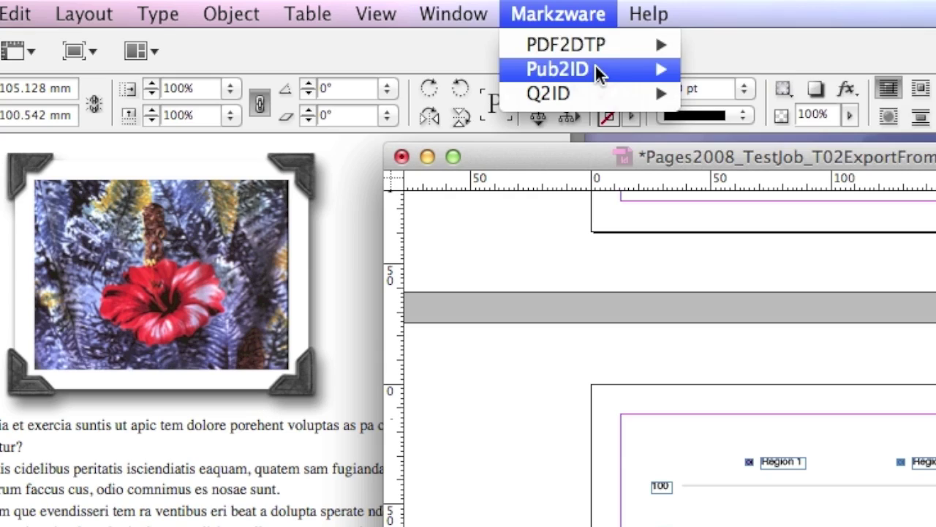
# Check the Markzware PDF2DTP menu, then move the InDesign document window down and left
pyautogui.moveTo(600, 46)
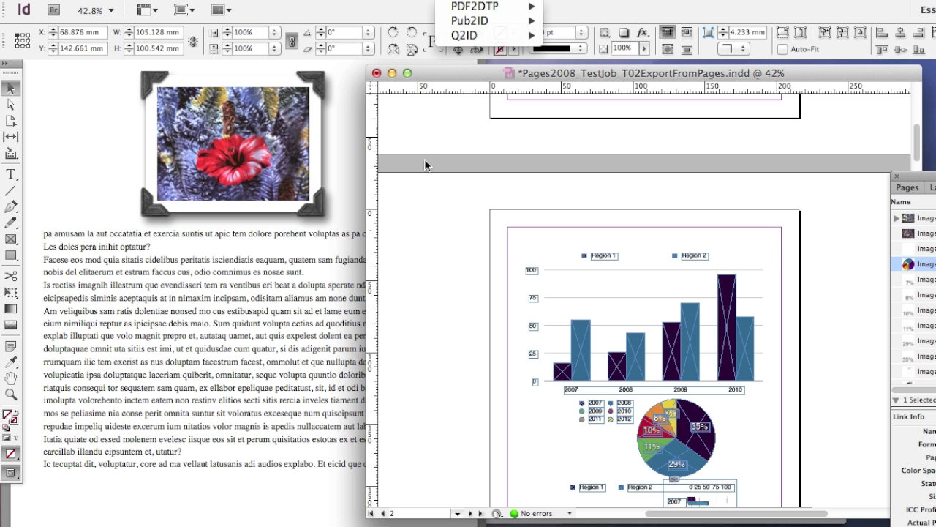
pyautogui.click(482, 301)
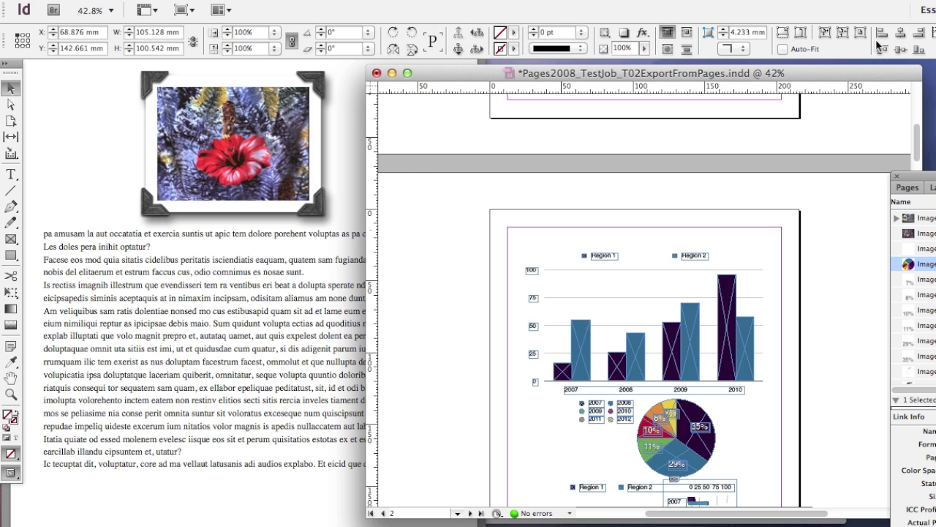
pyautogui.moveTo(839, 73); pyautogui.dragTo(761, 144)
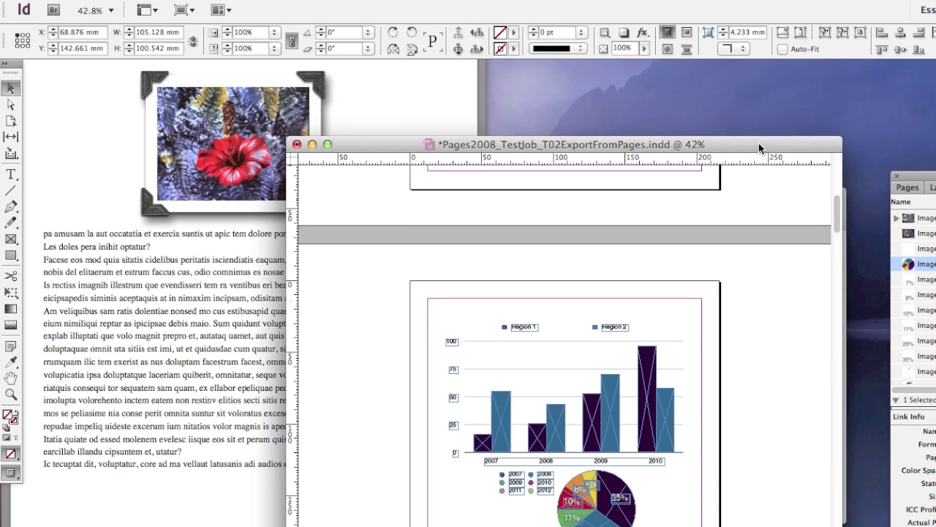
# Open a new Finder window showing the PDF2DTP folder and move it to the left
pyautogui.click(889, 109)
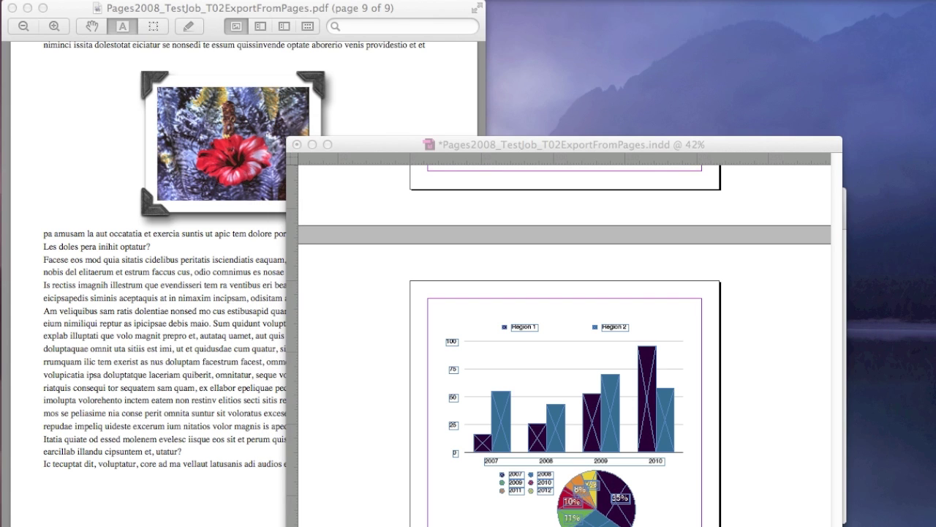
pyautogui.press('super+n')
pyautogui.moveTo(680, 150); pyautogui.dragTo(488, 151)
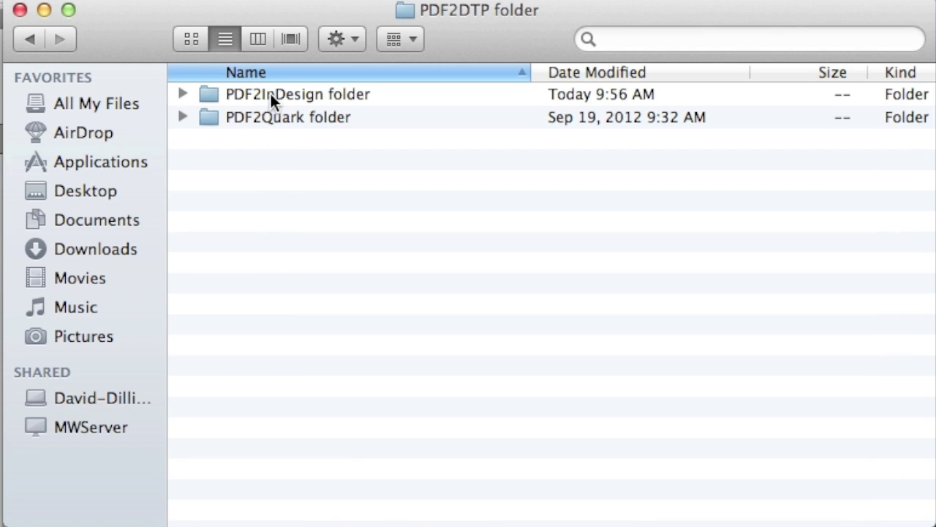
# In PDF2InDesign, sort by Date Modified and open the Pages2008_TestJob_T02ExportFromPages folder
pyautogui.doubleClick(271, 95)
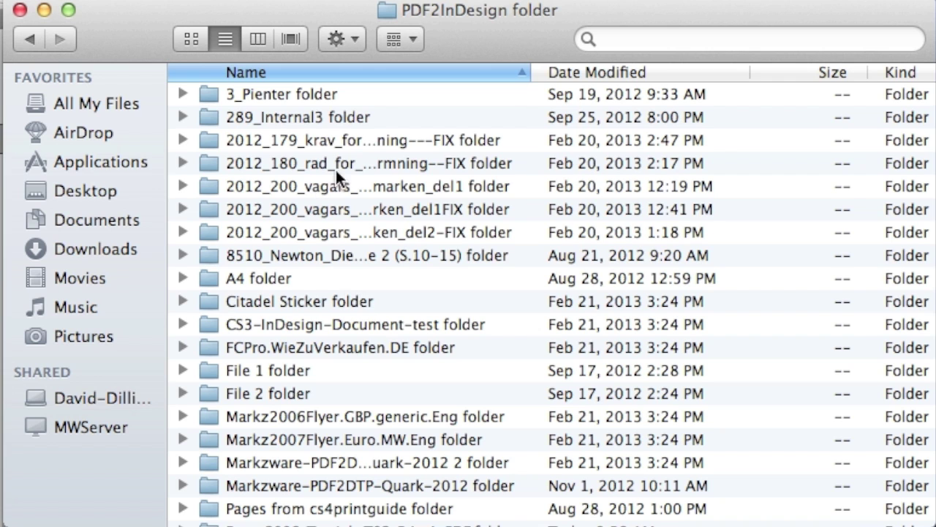
pyautogui.click(578, 72)
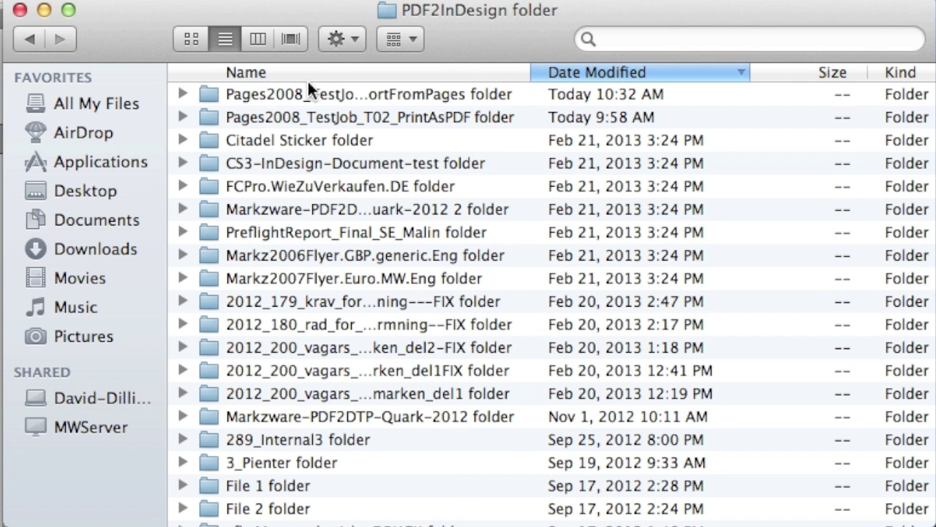
pyautogui.click(369, 94)
pyautogui.doubleClick(369, 95)
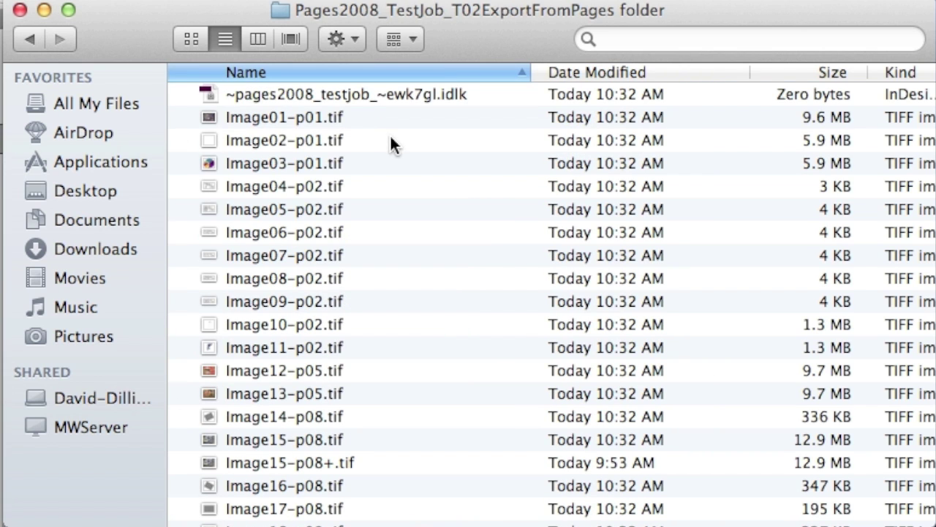
# Enlarge the folder window and open Image03-p01.tif to view the extracted pie chart
pyautogui.scroll(-4, 390, 145)
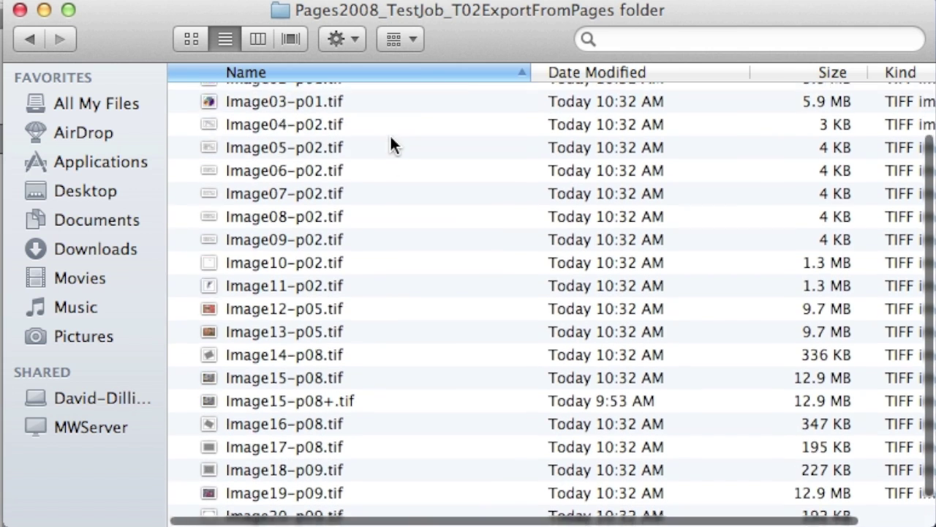
pyautogui.scroll(1, 390, 144)
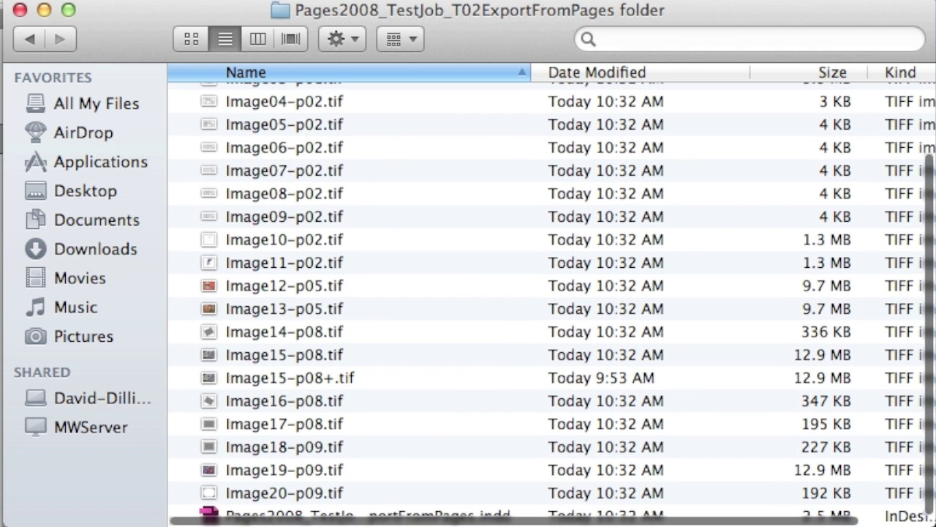
pyautogui.moveTo(931, 518); pyautogui.dragTo(935, 526)
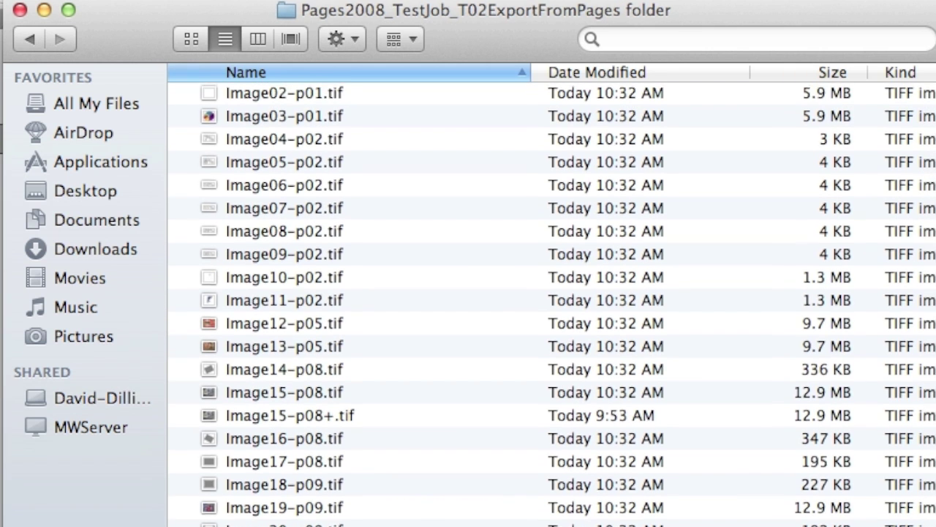
pyautogui.scroll(-1, 627, 518)
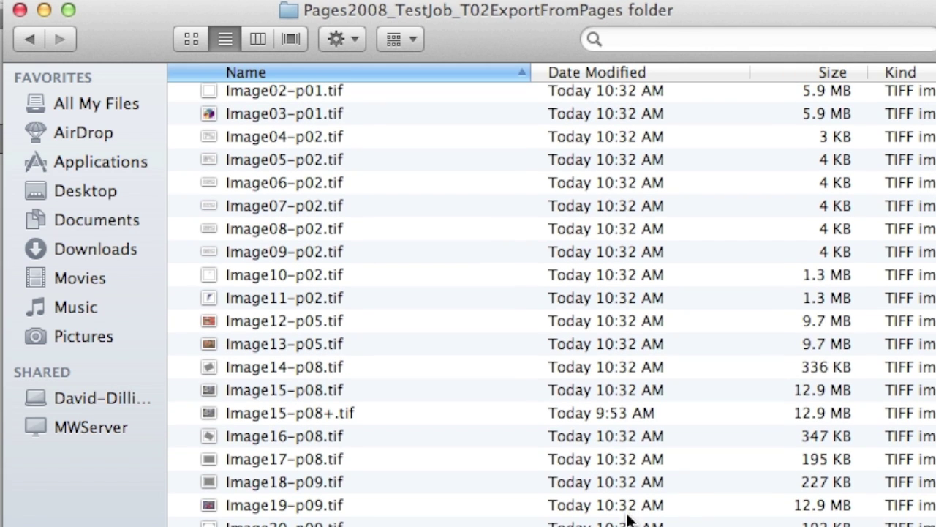
pyautogui.scroll(5, 628, 517)
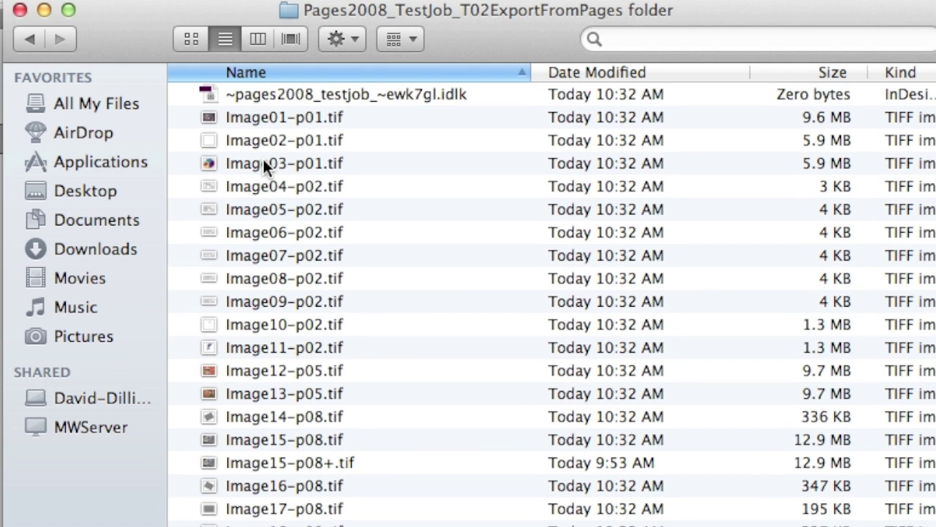
pyautogui.doubleClick(264, 162)
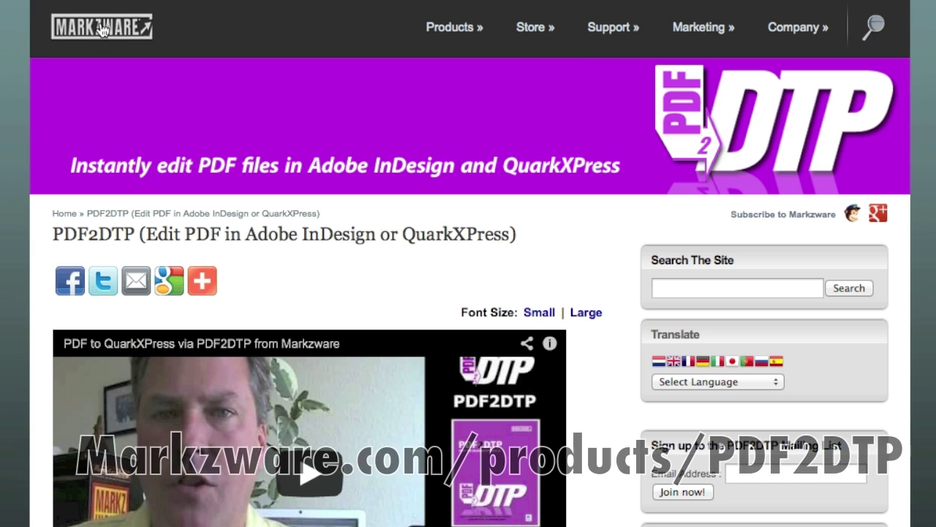
pyautogui.moveTo(436, 25)
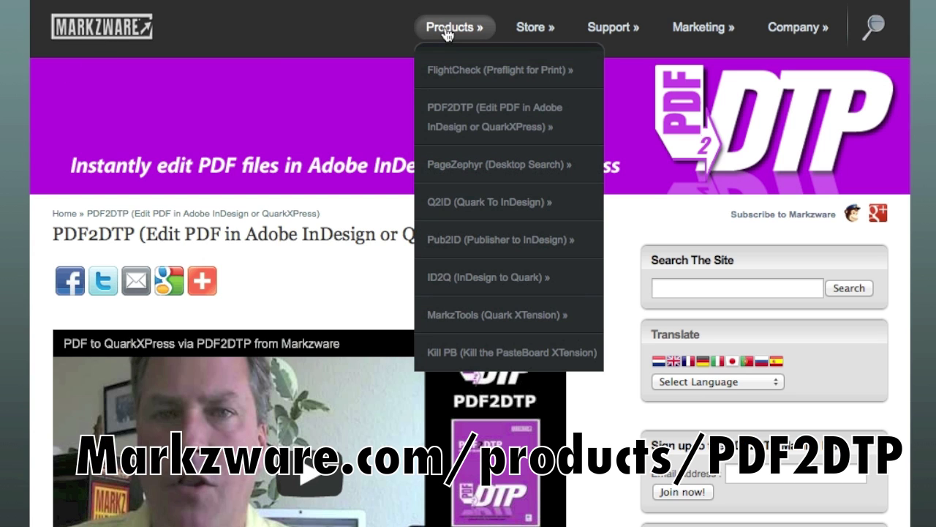
pyautogui.moveTo(471, 117)
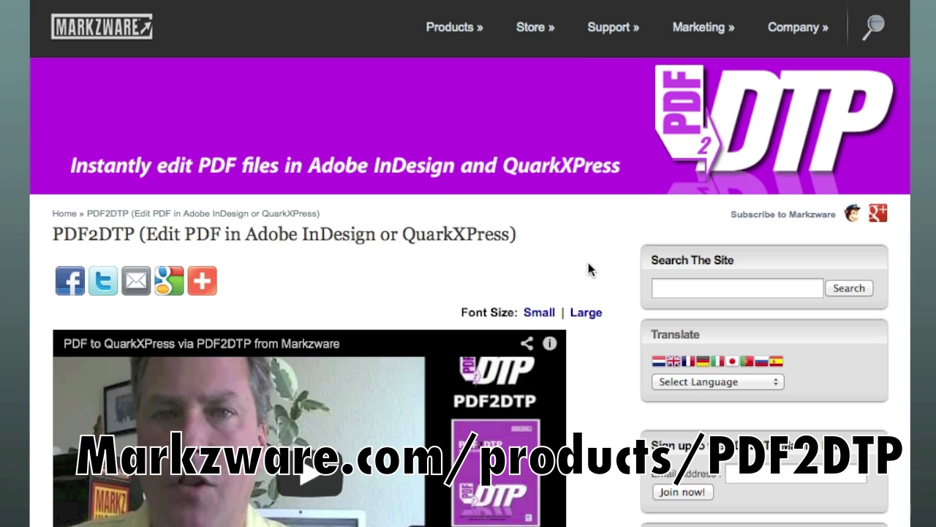
pyautogui.scroll(-5, 588, 270)
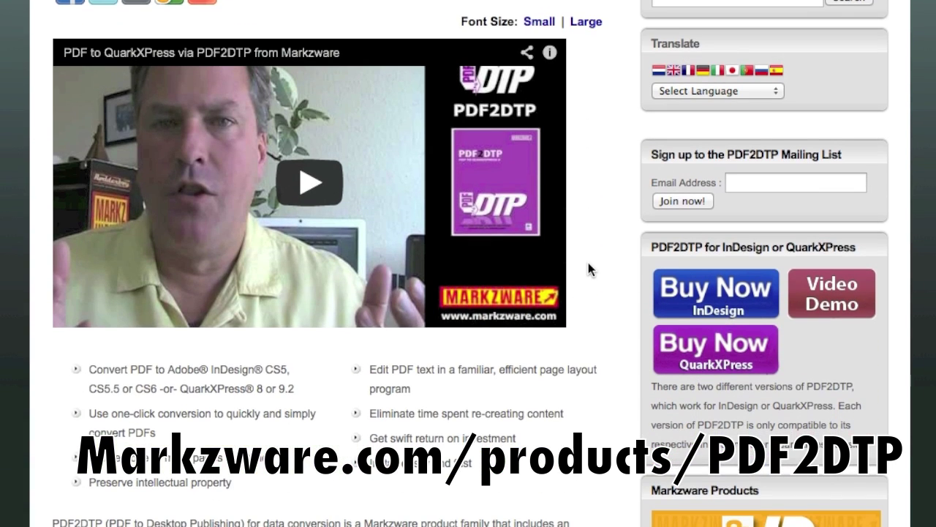
pyautogui.scroll(-4, 588, 270)
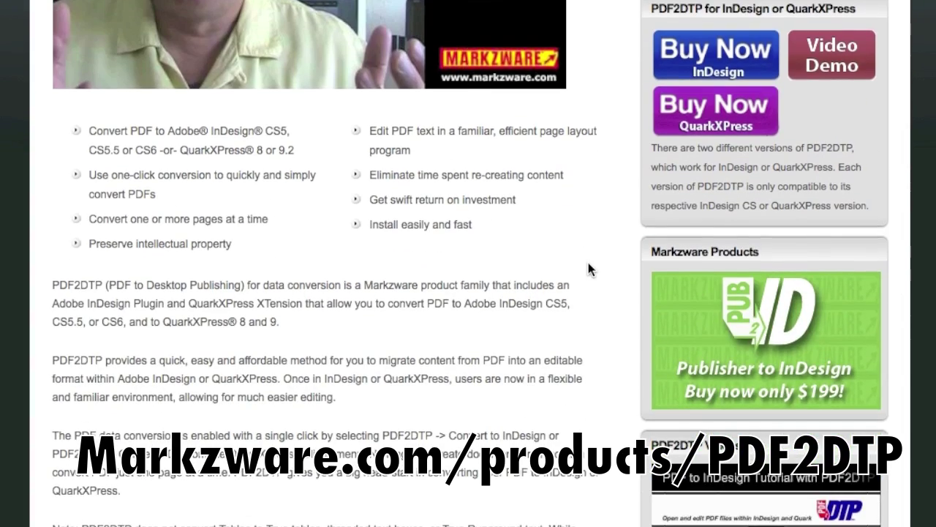
pyautogui.scroll(-3, 588, 269)
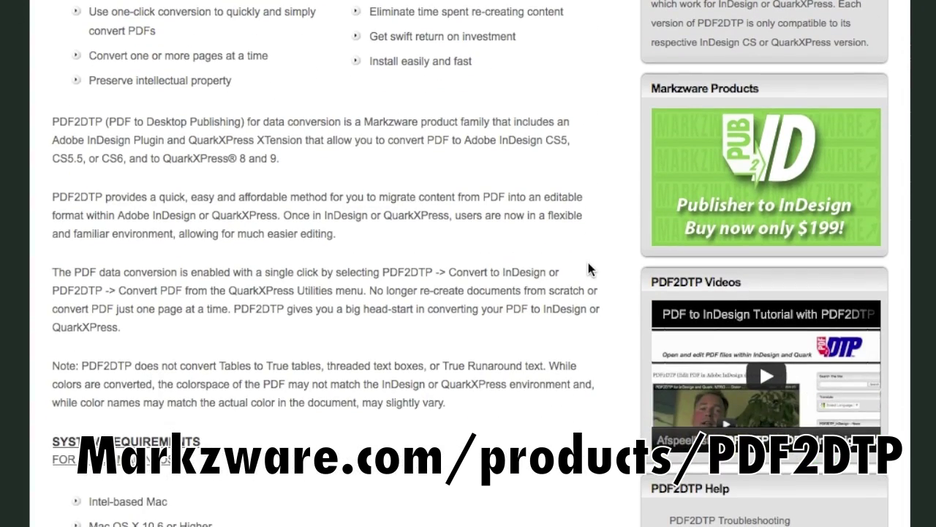
pyautogui.scroll(-1, 590, 269)
pyautogui.scroll(4, 589, 269)
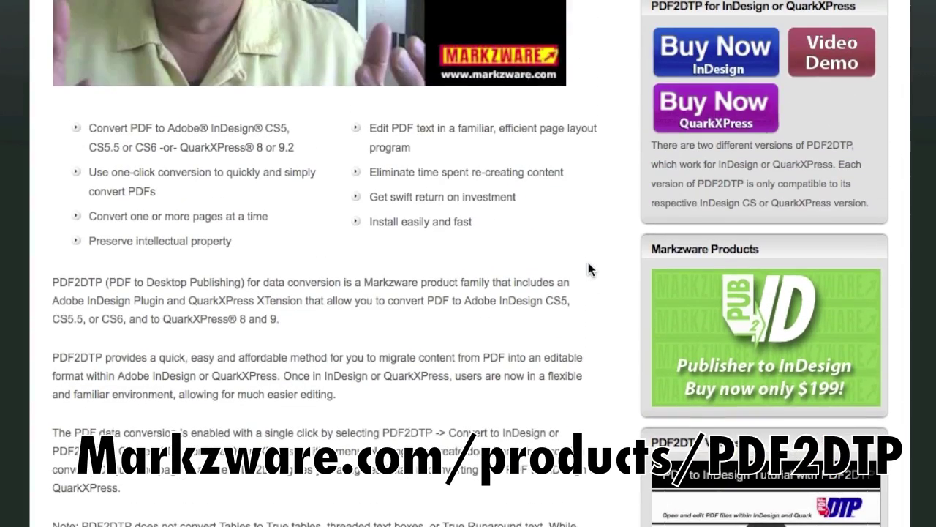
pyautogui.scroll(4, 588, 270)
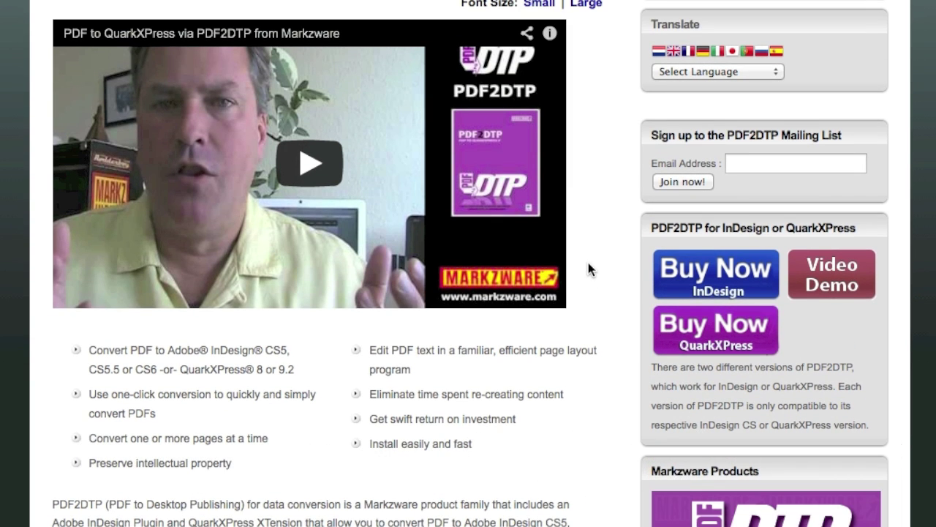
pyautogui.scroll(1, 589, 269)
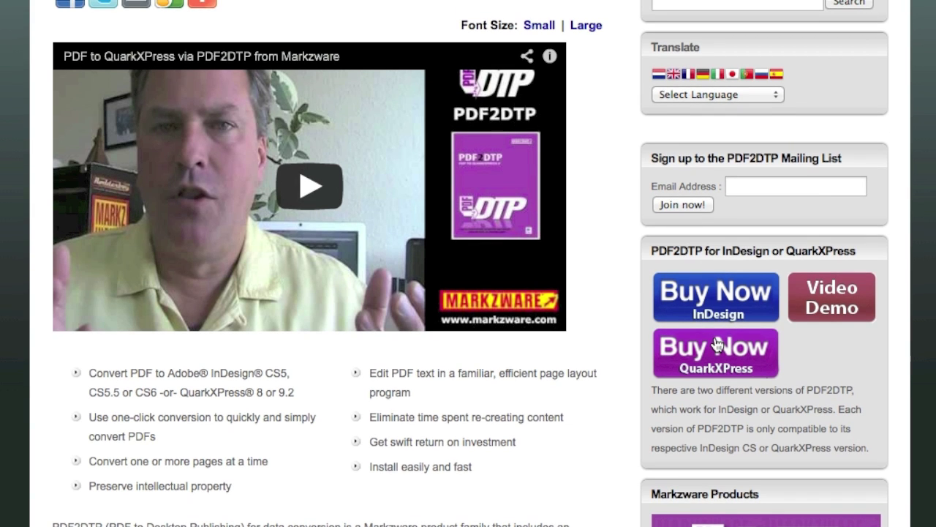
pyautogui.scroll(5, 593, 234)
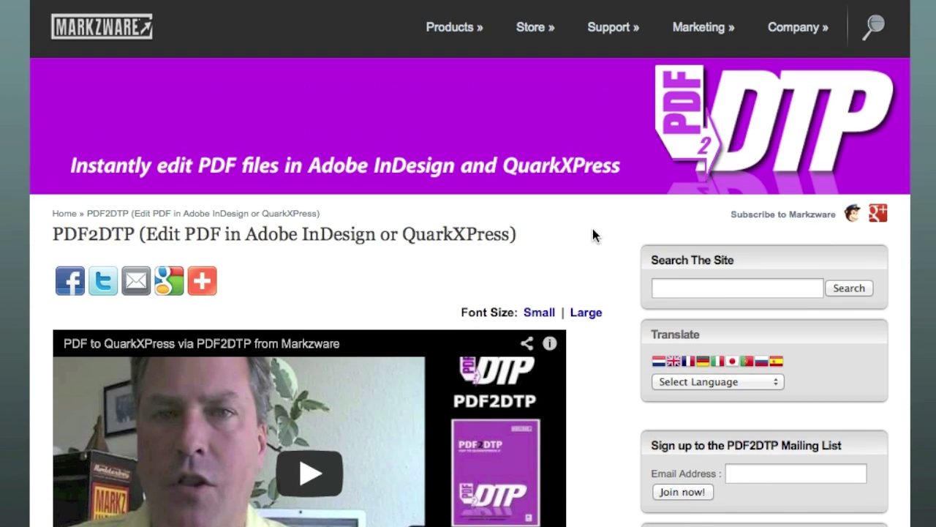